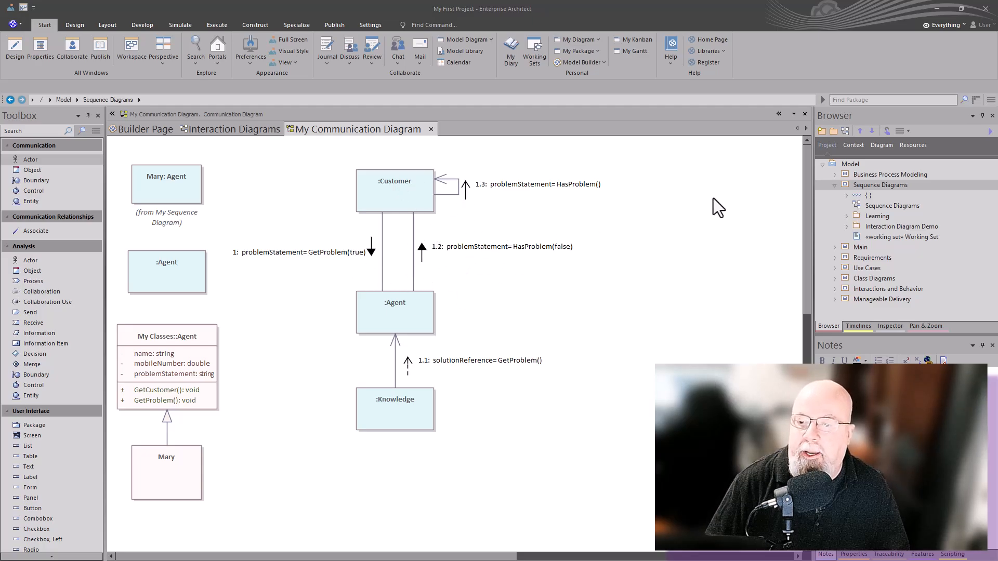
Create a model from the Communication Diagram with Three Components pattern under the Model root and open its communication diagram
left_click(850, 166)
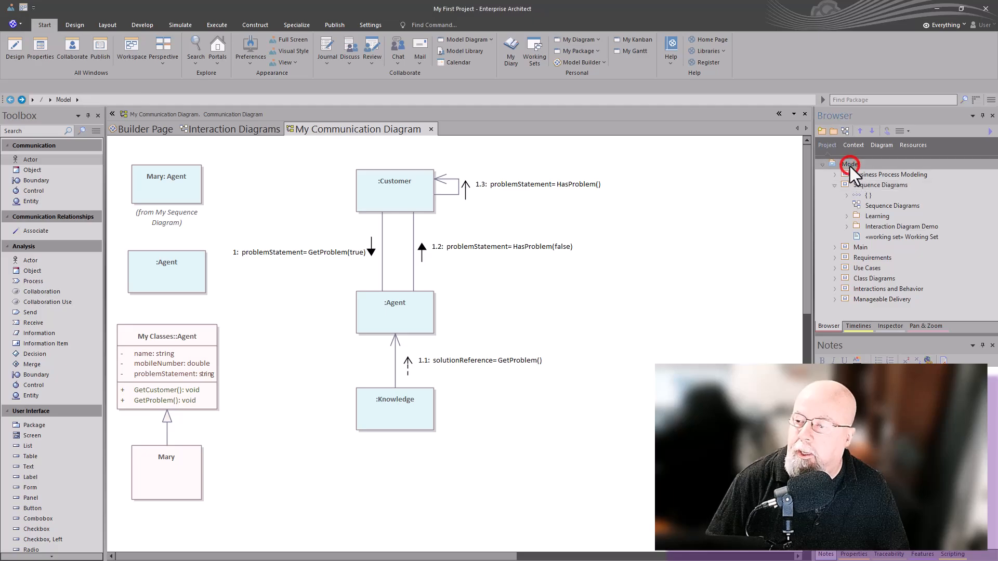
left_click(821, 131)
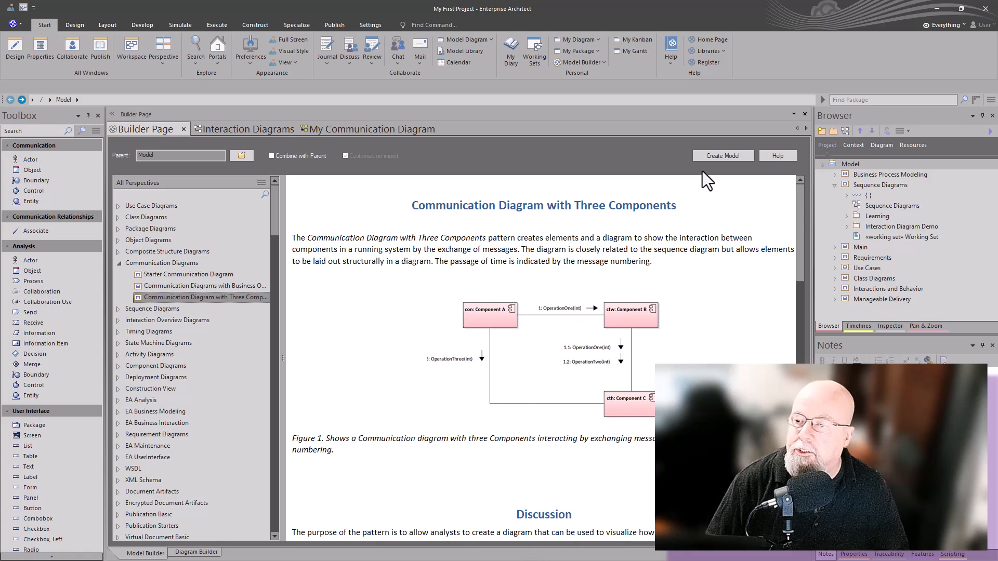
left_click(717, 156)
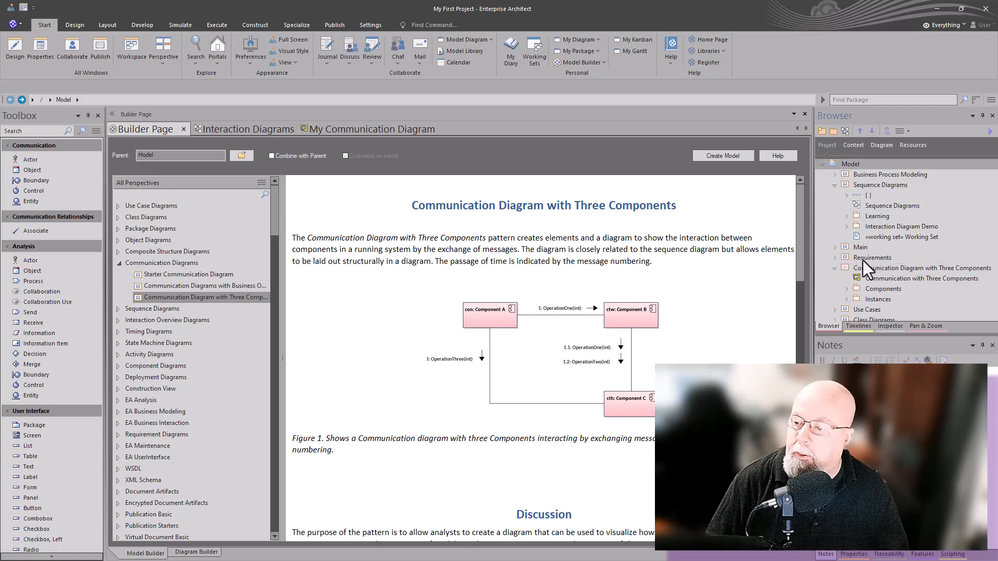
double_click(857, 279)
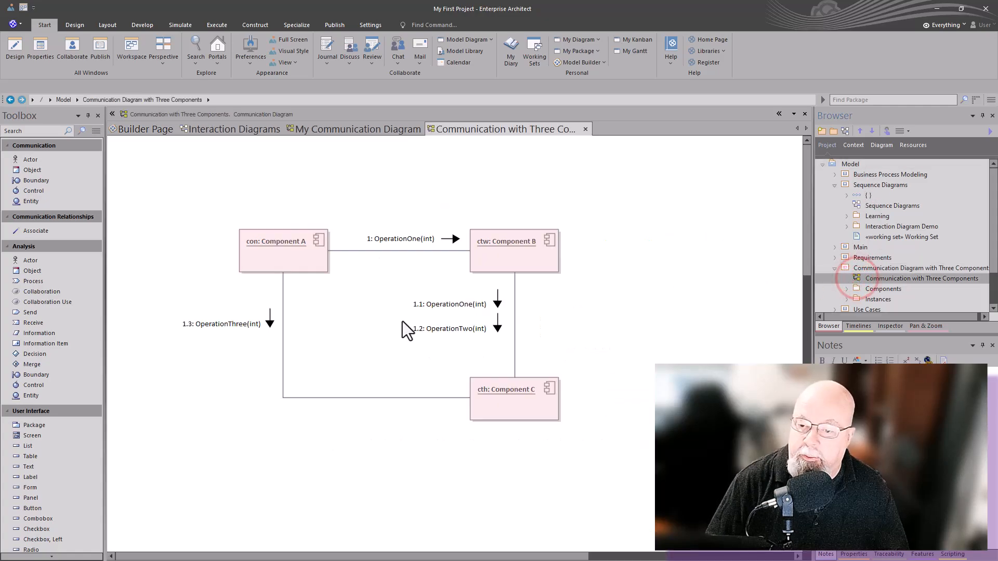
Move the three components together toward the upper middle of the enlarged diagram so that all components and message labels fit
left_click(925, 326)
left_click(844, 130)
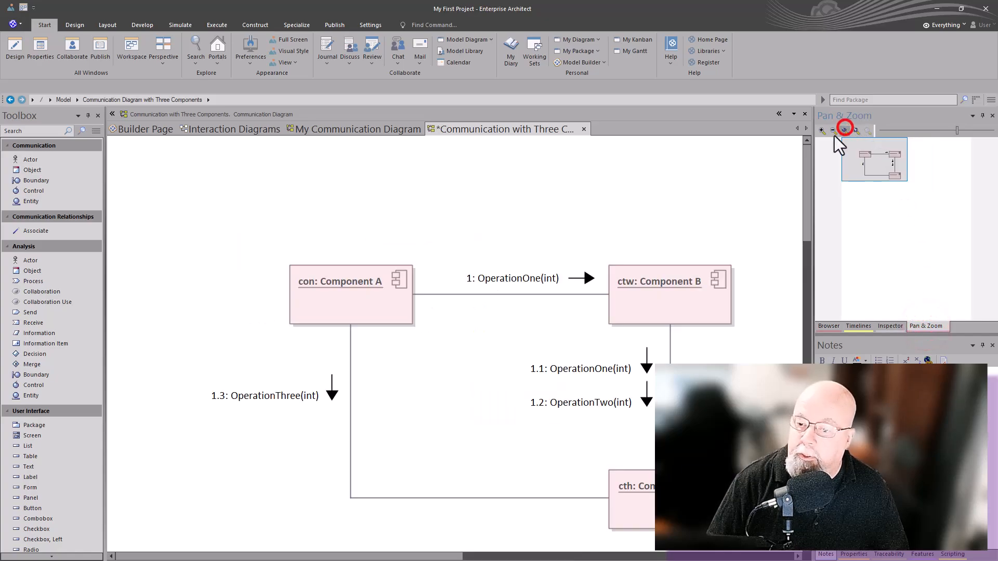
left_click_drag(198, 230, 738, 512)
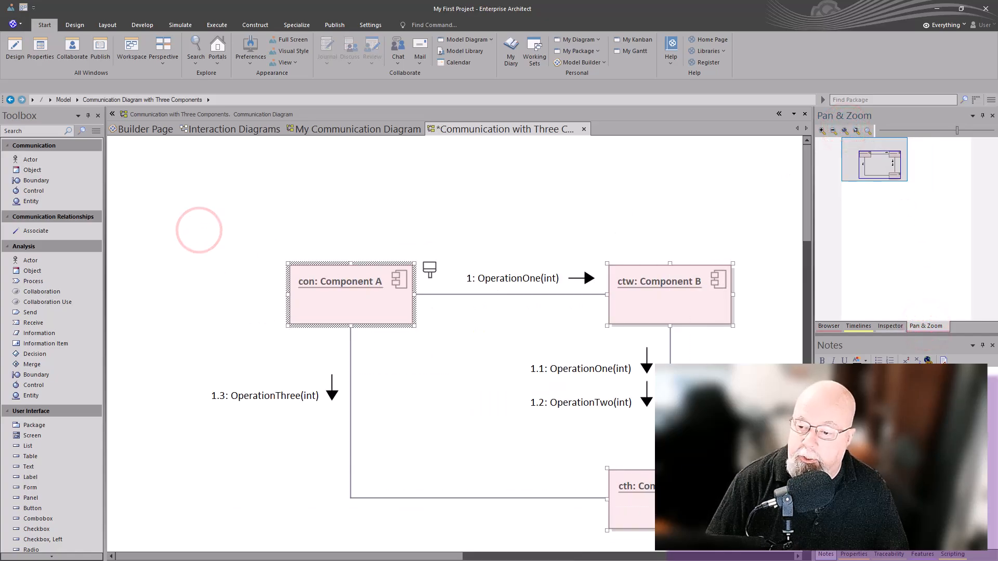
left_click_drag(681, 305, 569, 218)
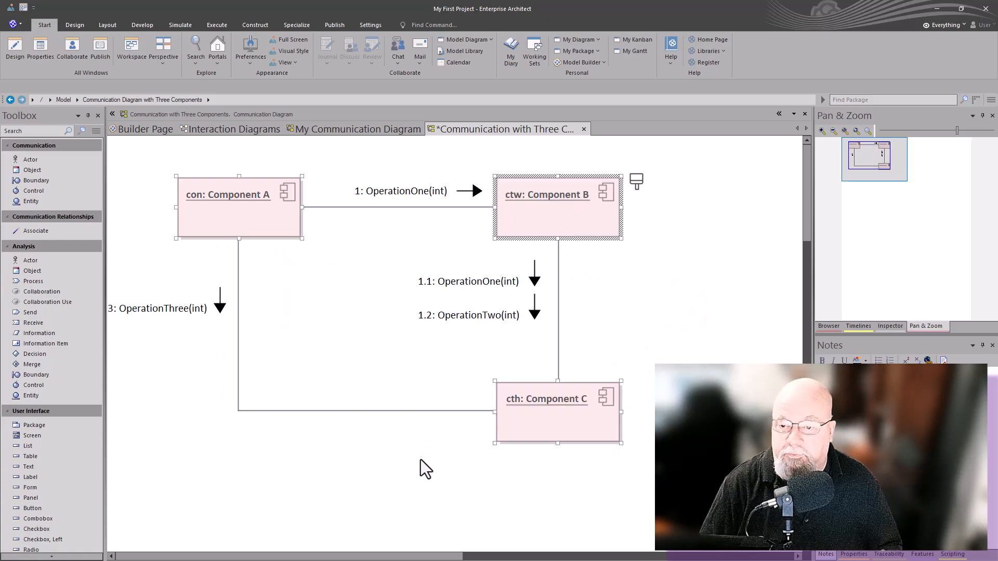
left_click(374, 504)
left_click_drag(669, 157, 225, 396)
left_click_drag(232, 211, 287, 221)
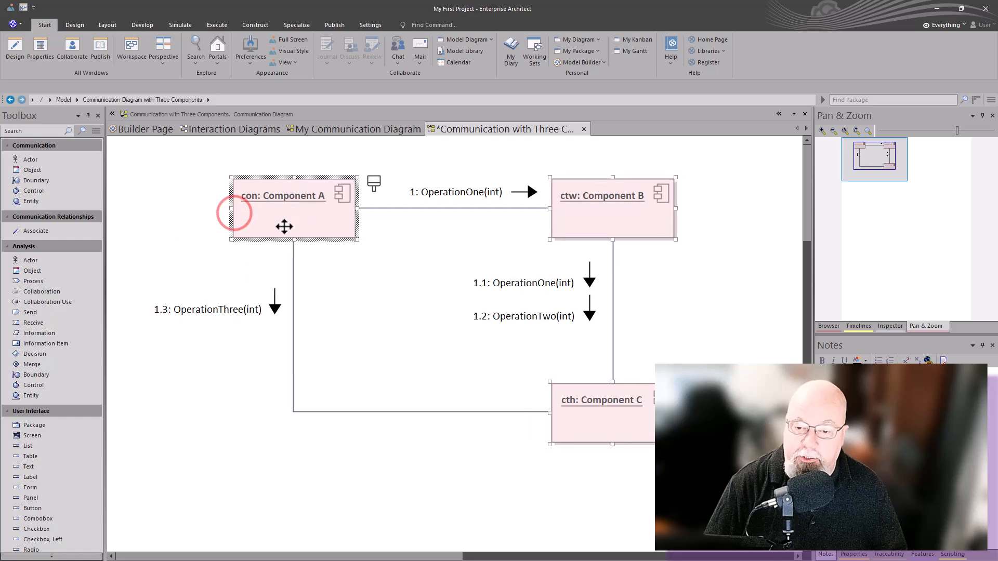
left_click(349, 339)
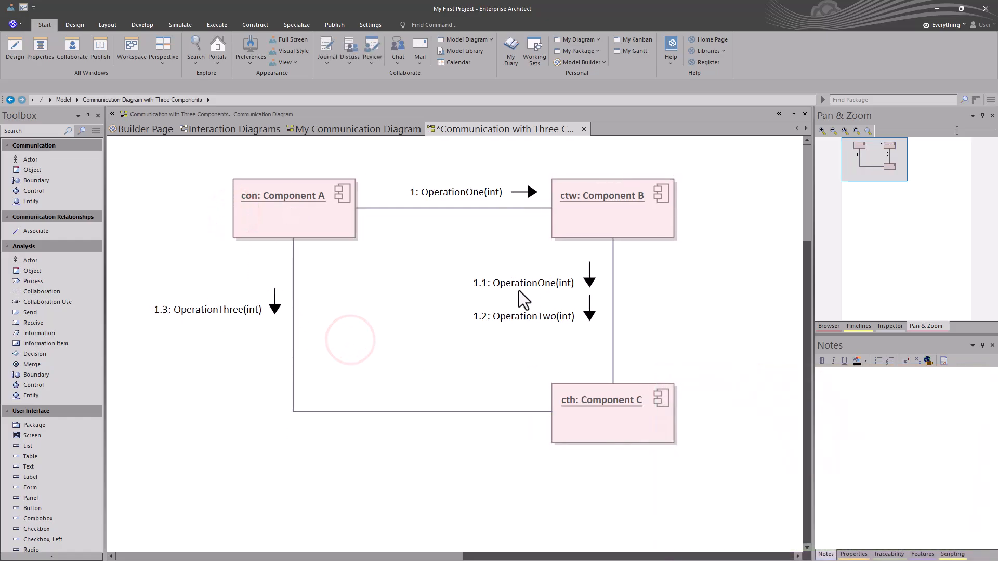
Examine the sequence numbers of the messages running between Component A, Component B and Component C
left_click(436, 195)
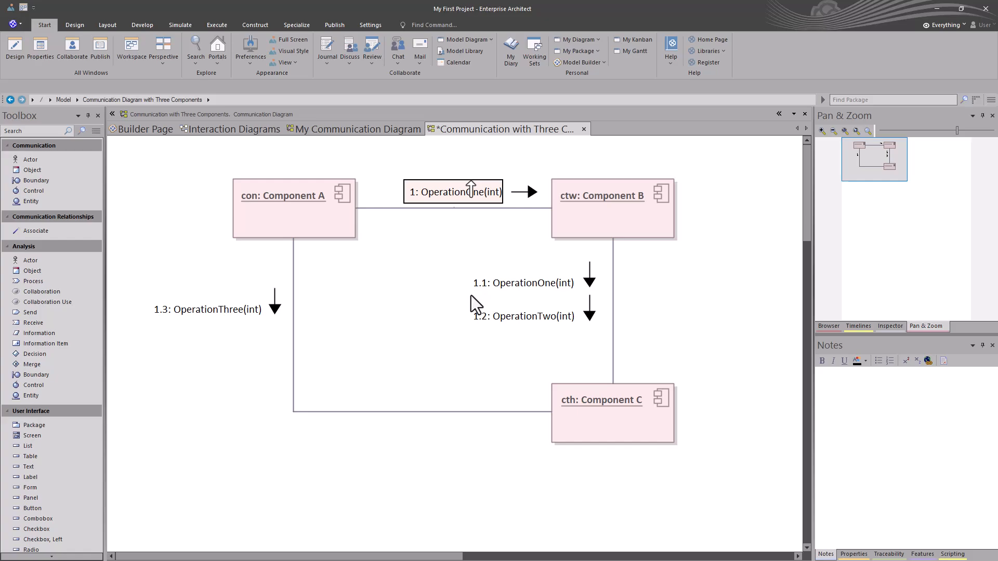
left_click(509, 285)
left_click(508, 316)
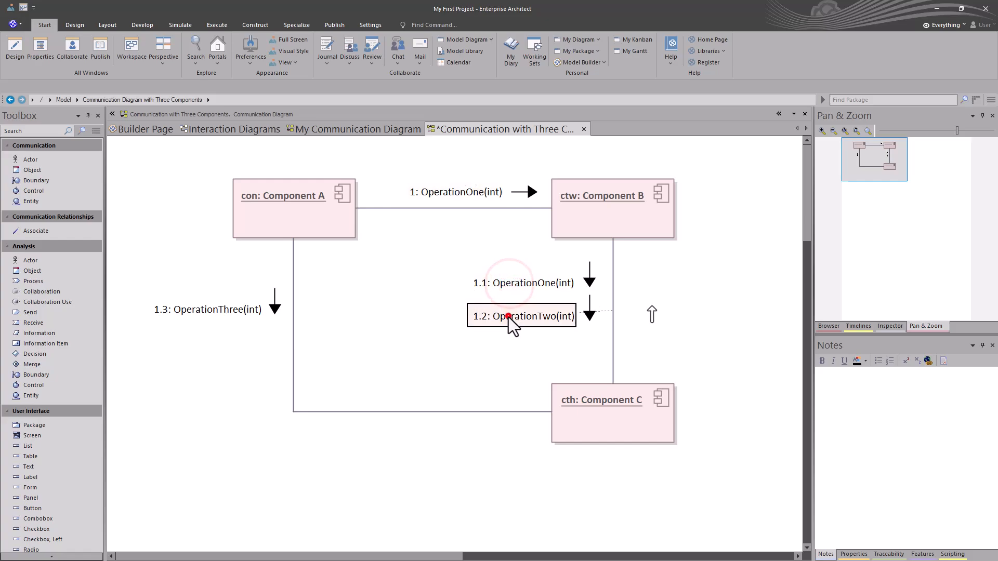
left_click(225, 310)
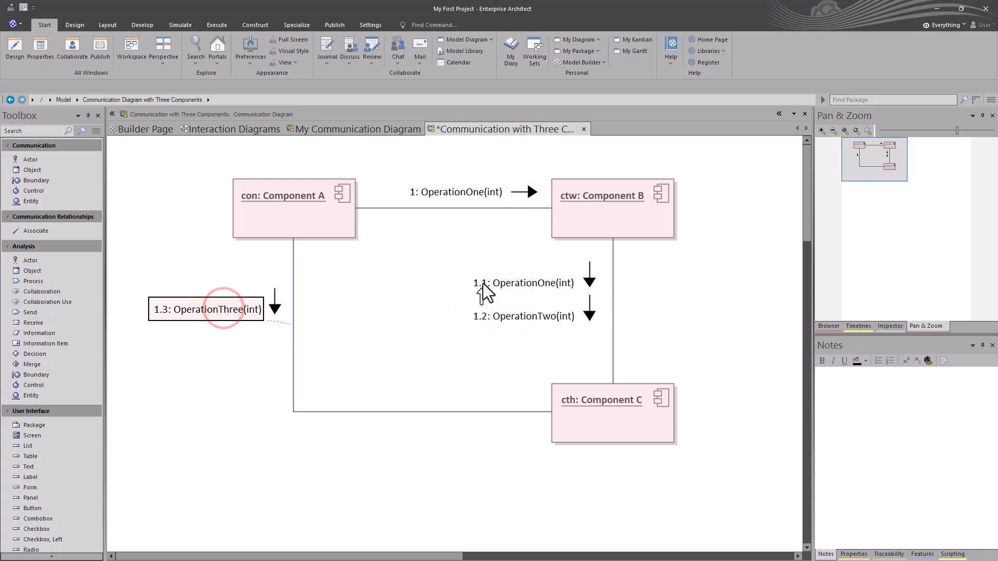
left_click(489, 282)
left_click(500, 316)
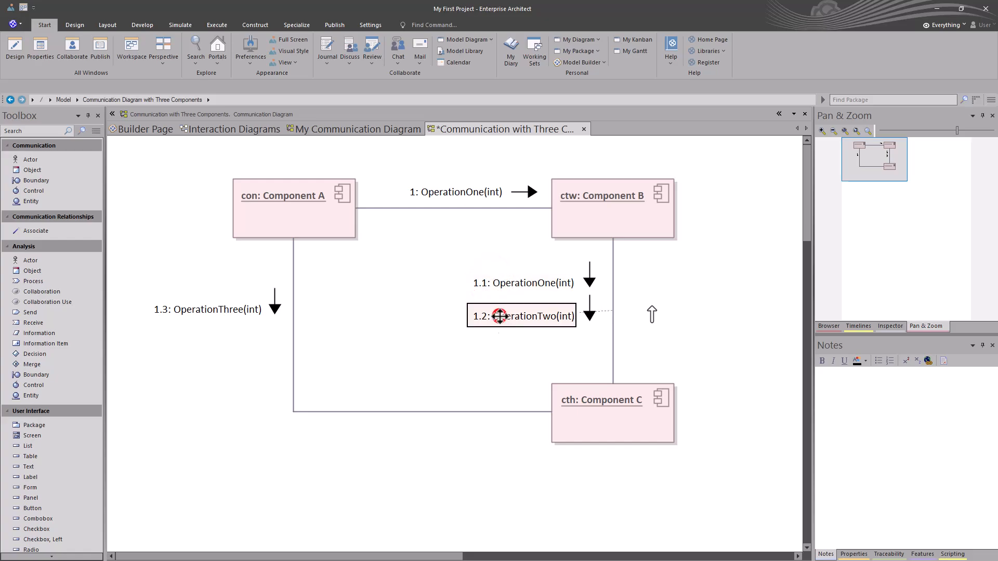
left_click(173, 311)
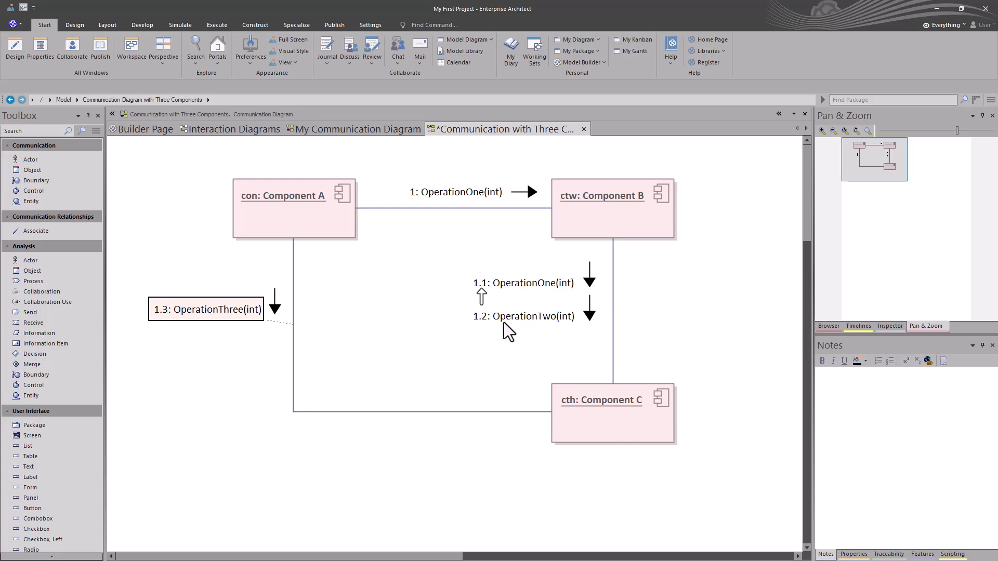
Resequence the communication messages so that OperationTwo(int) takes position 1.1, ahead of the OperationOne(int) between Components B and C
left_click(519, 287)
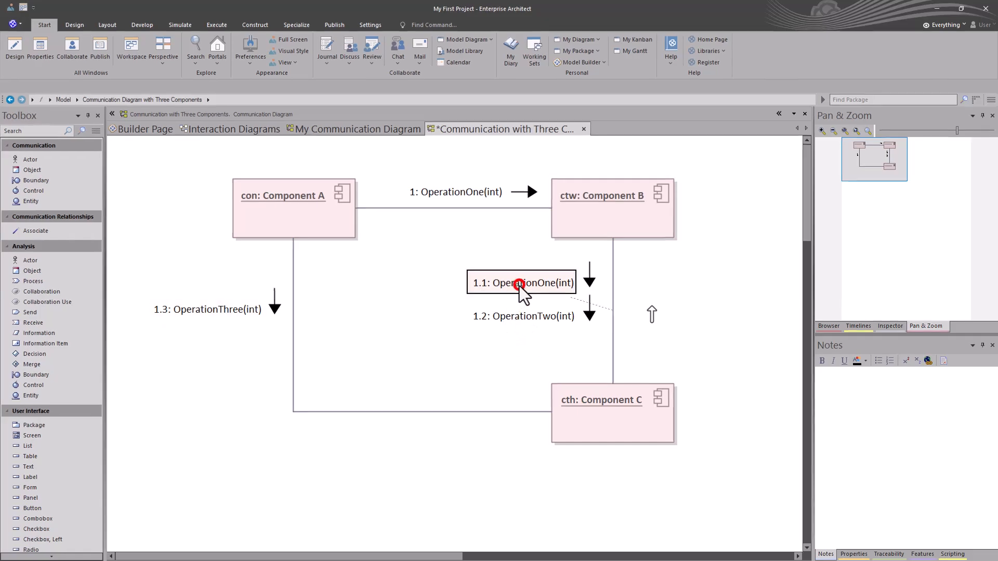
right_click(519, 285)
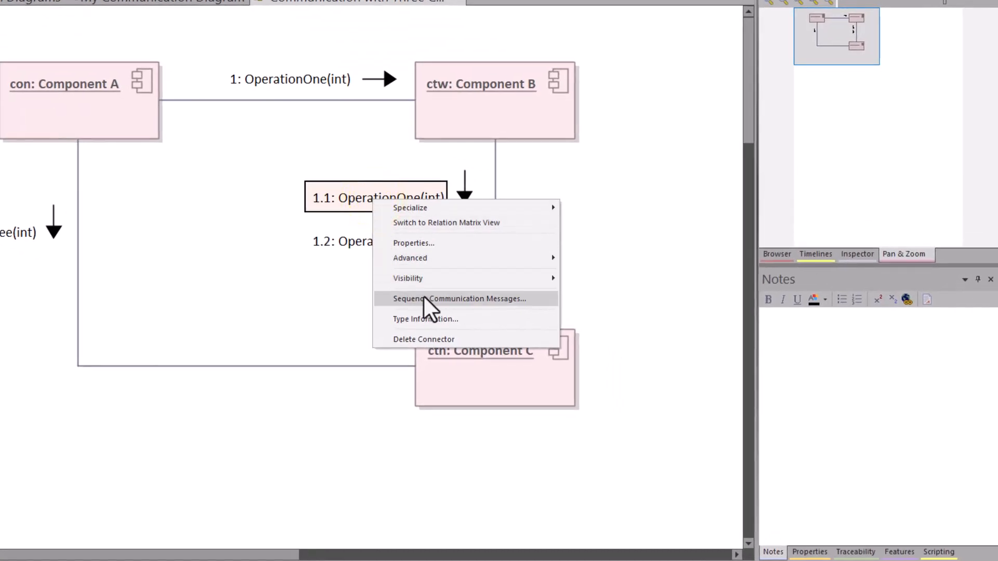
left_click(457, 300)
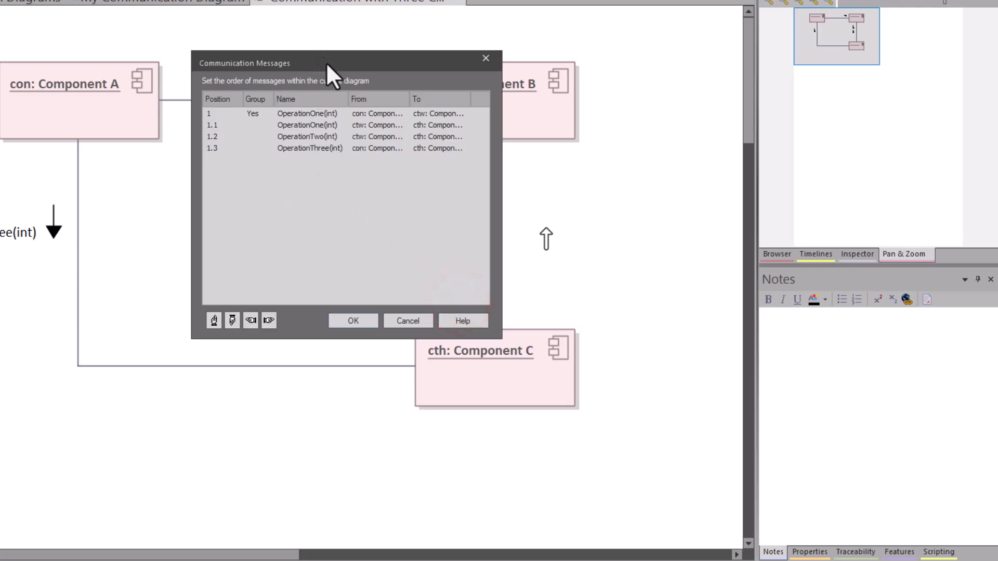
left_click_drag(326, 62, 594, 73)
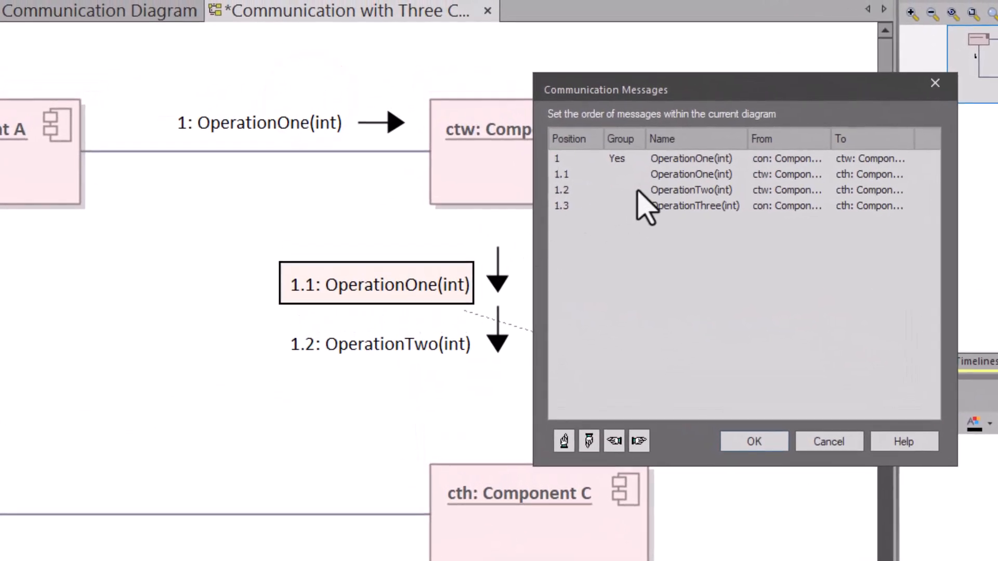
left_click(571, 190)
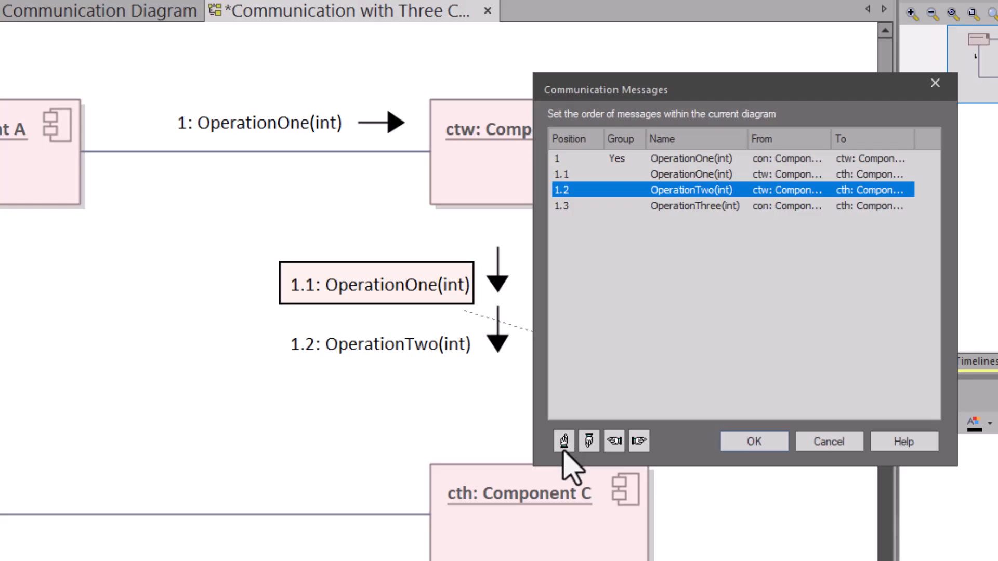
left_click(564, 442)
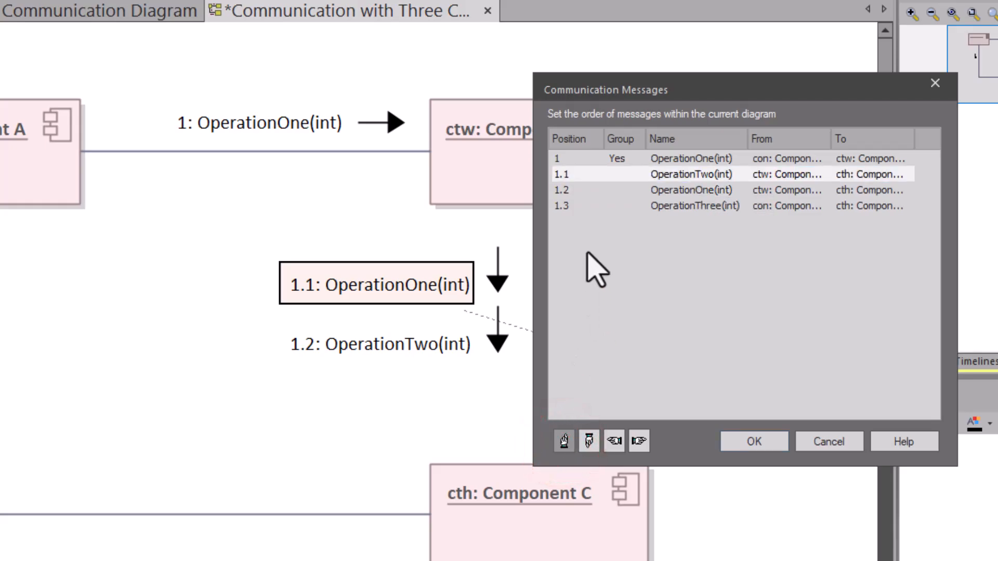
left_click(754, 446)
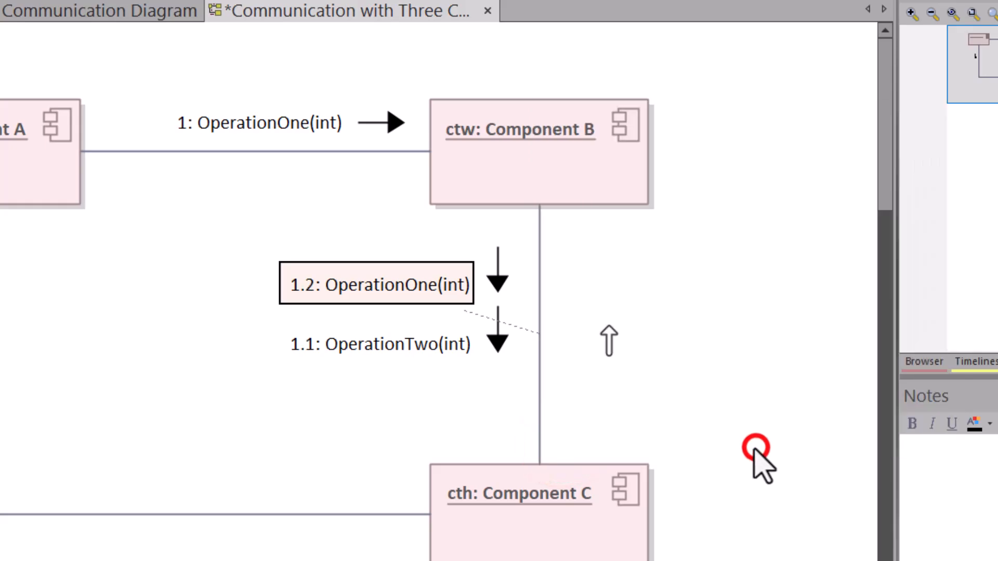
left_click(372, 344)
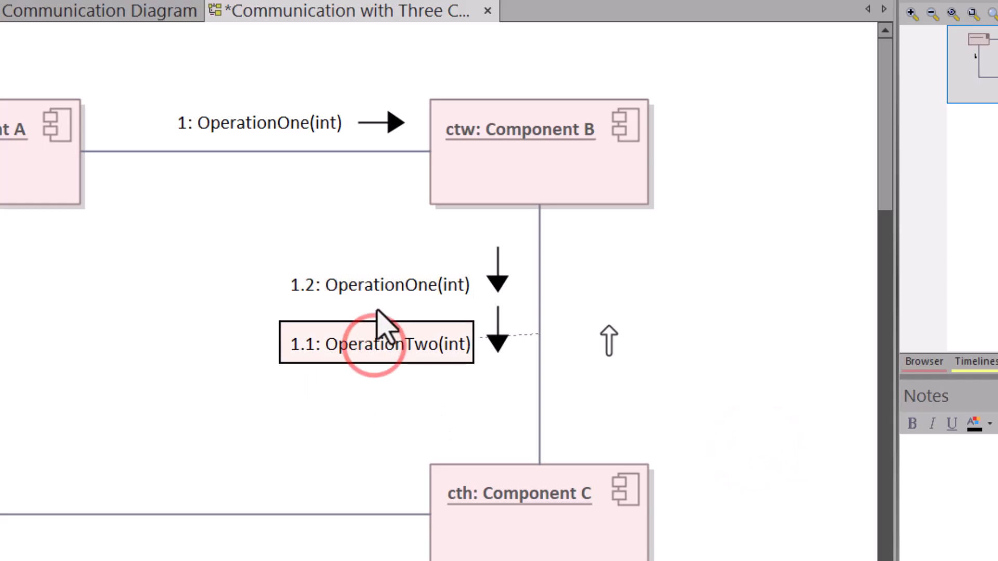
left_click(372, 286)
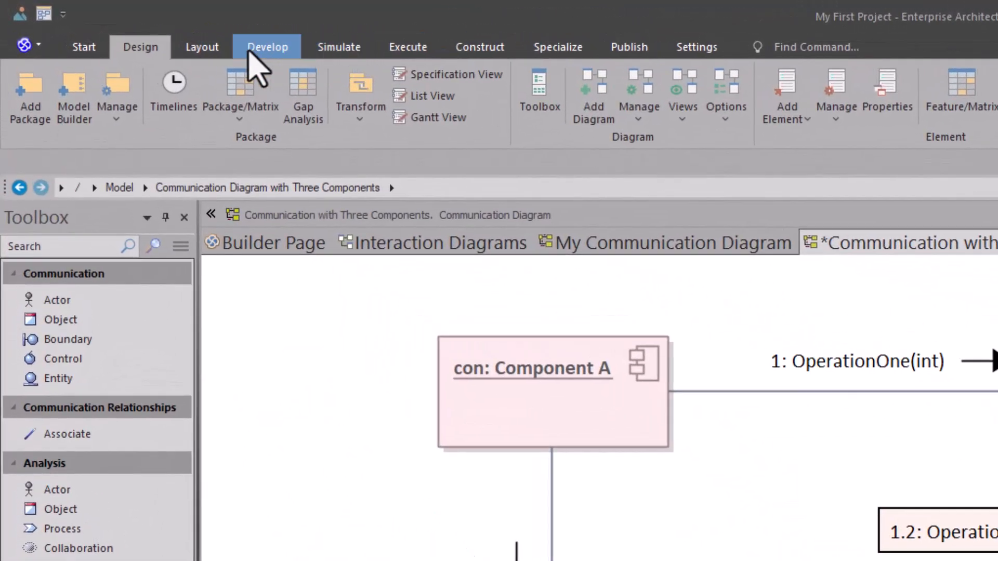
Reopen the communication message sequence from the diagram's options and move OperationTwo(int) down to position 1.2
left_click(134, 48)
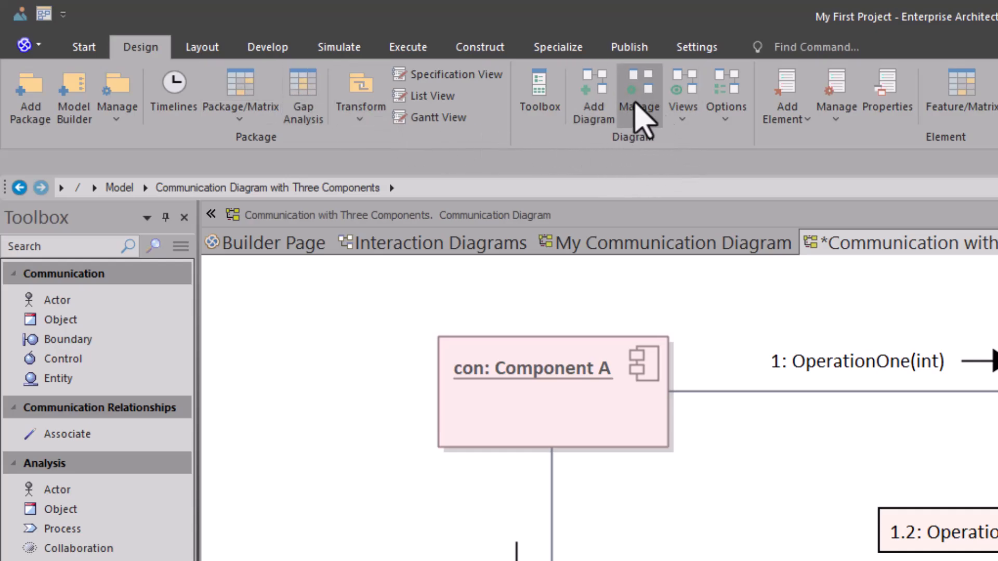
left_click(722, 121)
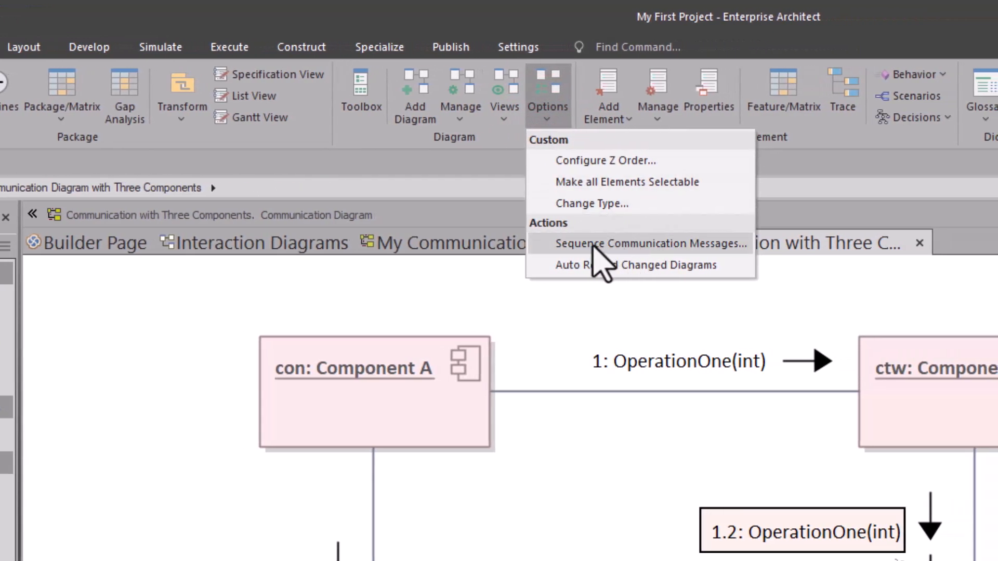
left_click(663, 241)
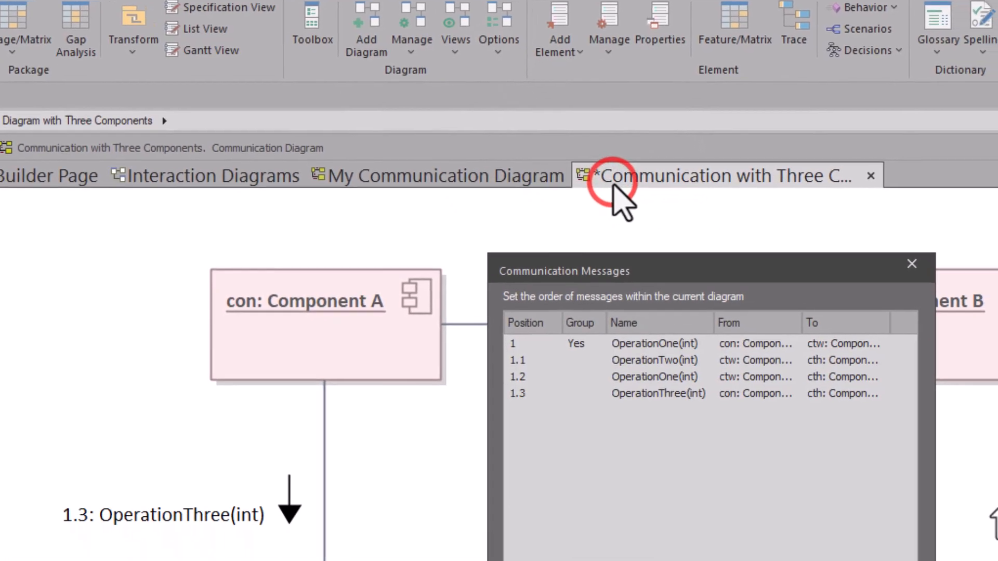
left_click_drag(509, 52, 289, 0)
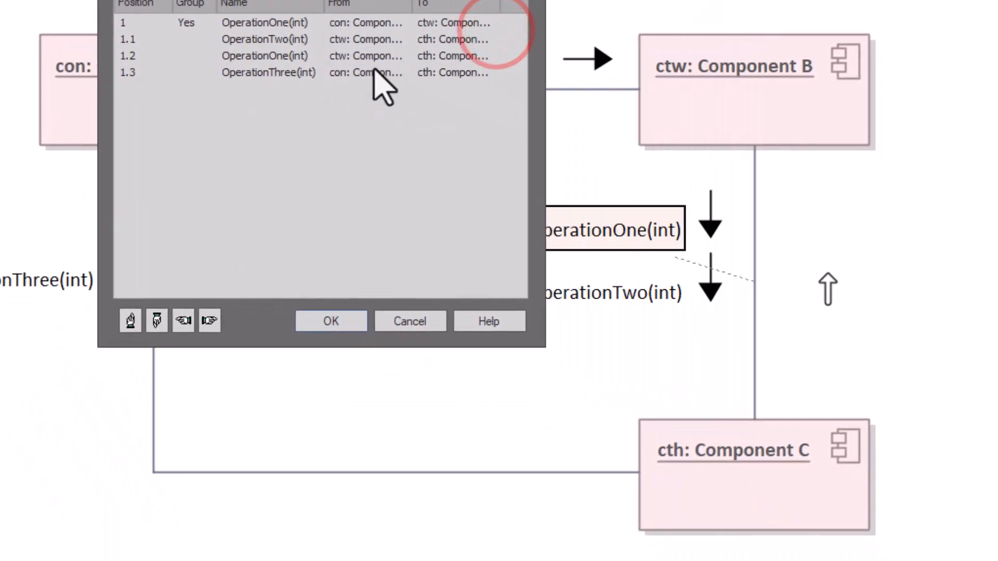
left_click_drag(432, 25, 311, 14)
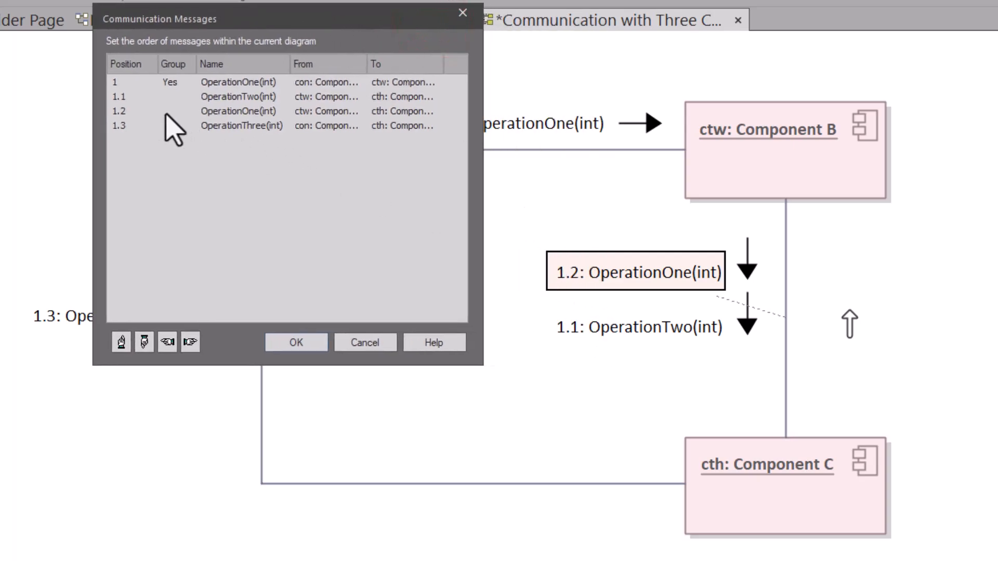
left_click(127, 96)
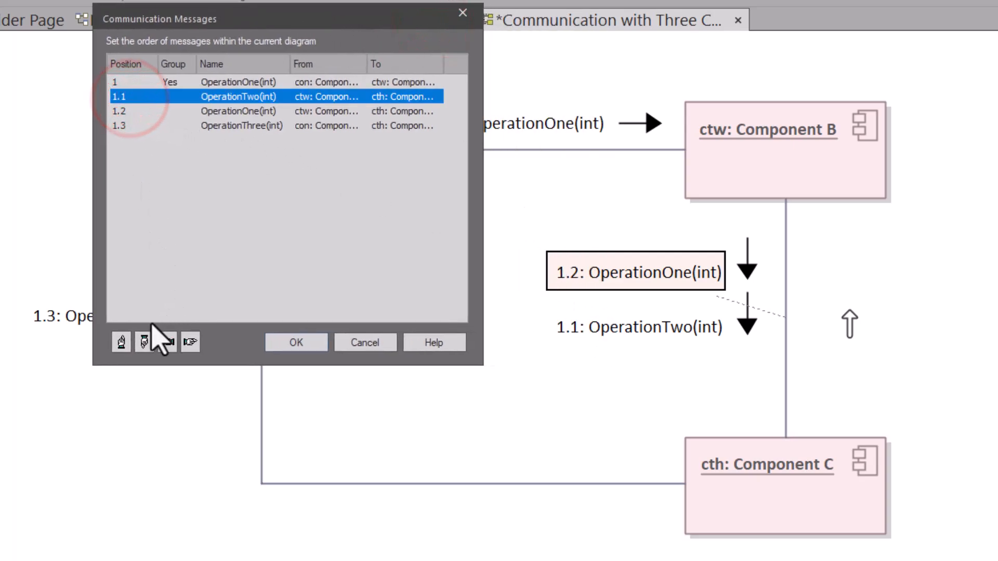
left_click(144, 341)
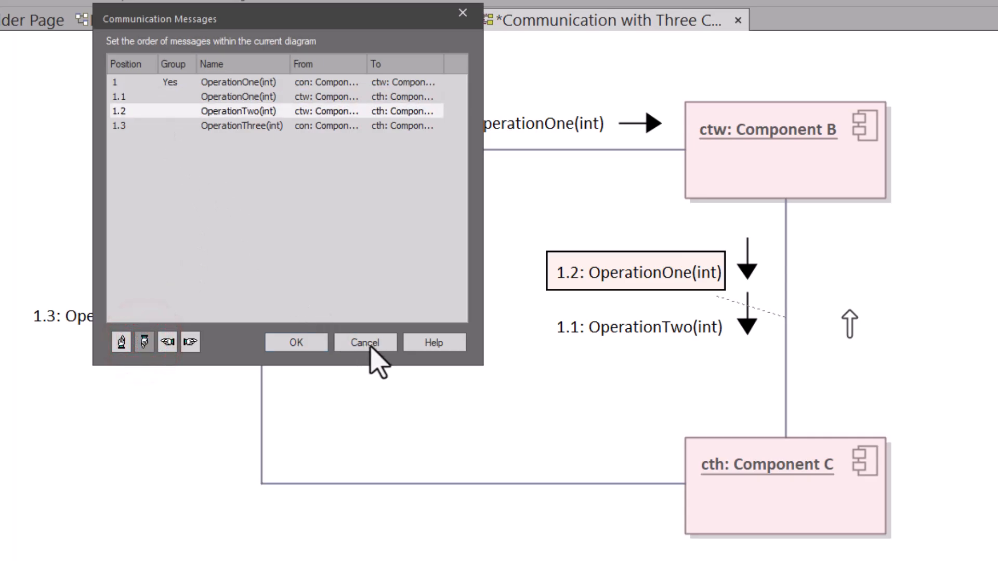
left_click(283, 343)
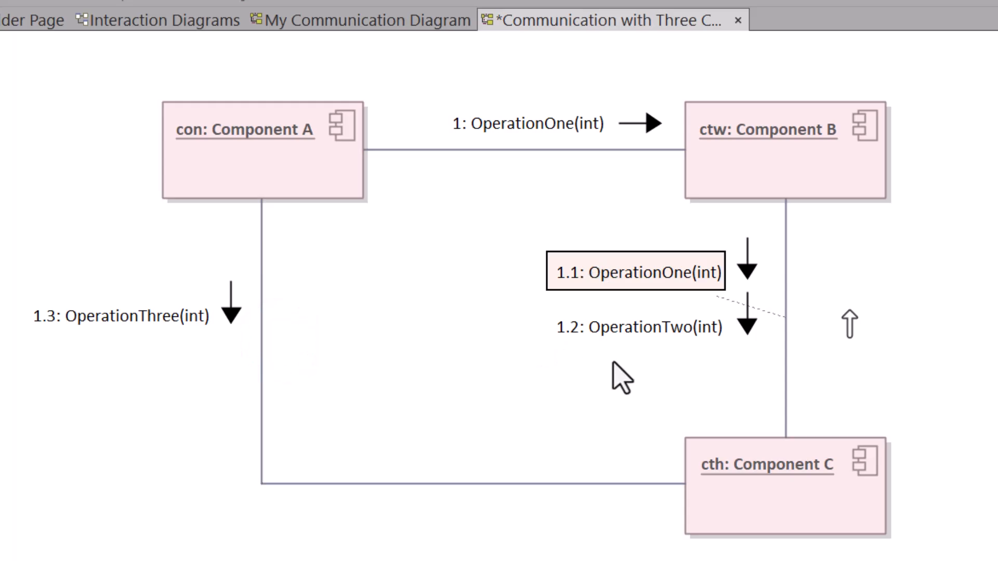
Examine the numbering of the first OperationOne(int) message and the OperationTwo(int) message in the three-component diagram
left_click(499, 560)
left_click(491, 560)
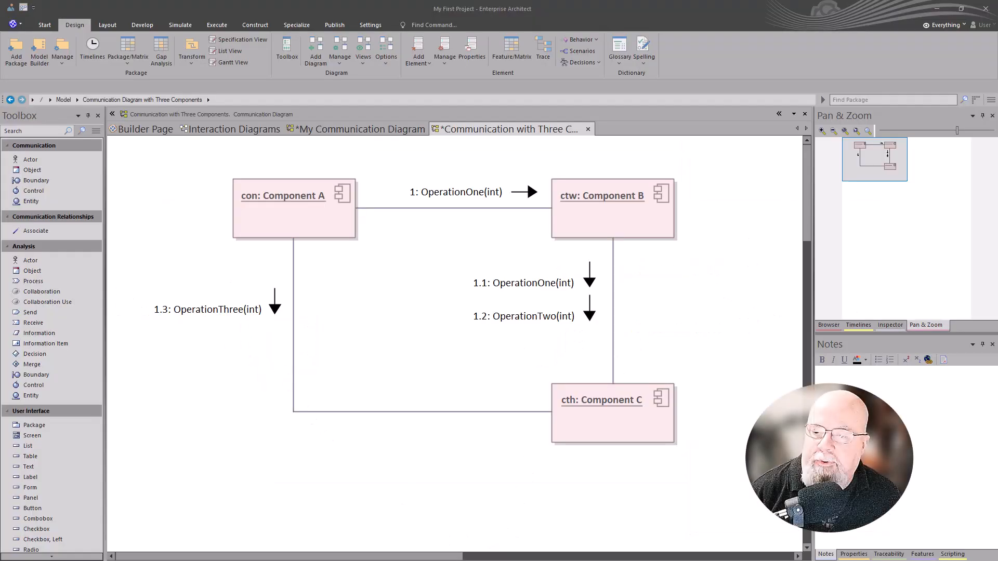
left_click(517, 319)
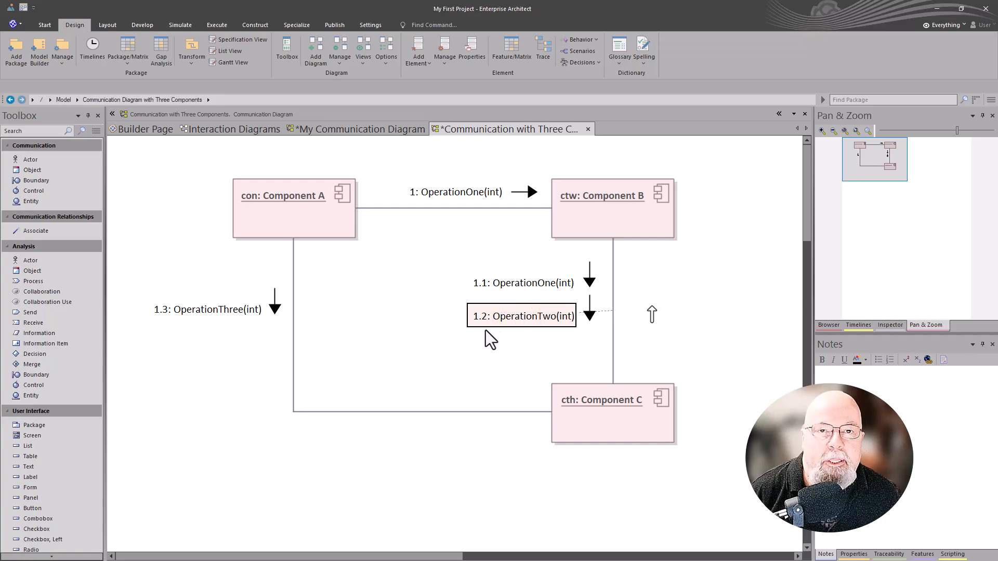
left_click(445, 193)
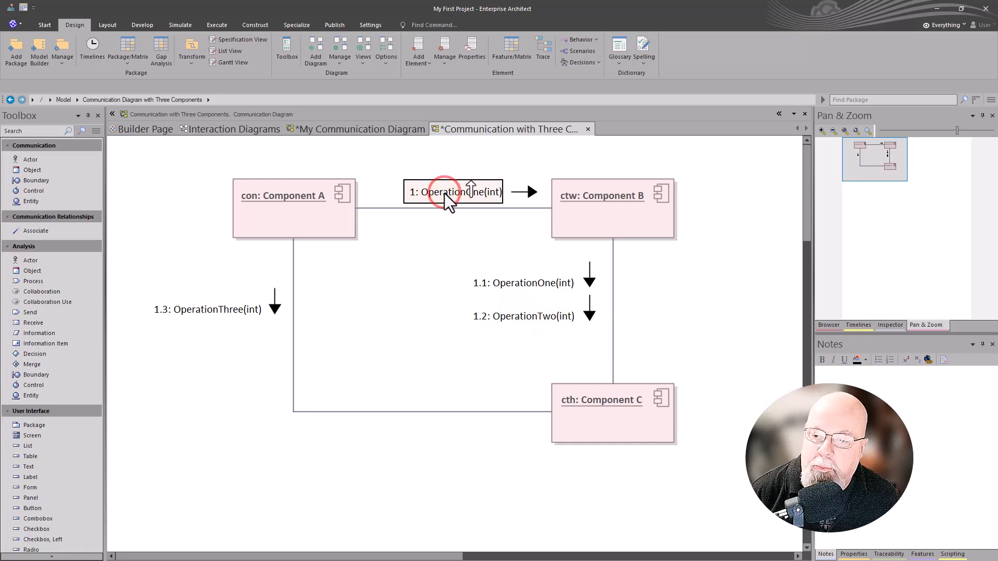
left_click(514, 316)
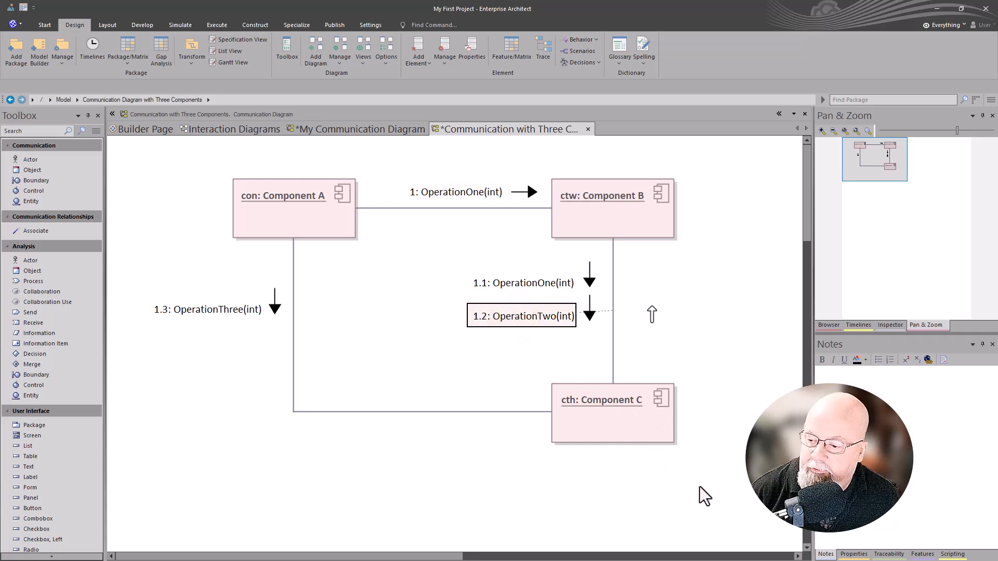
Make the OperationTwo(int) message between Components B and C start a new group in its sequence expression and save the message
left_click(849, 554)
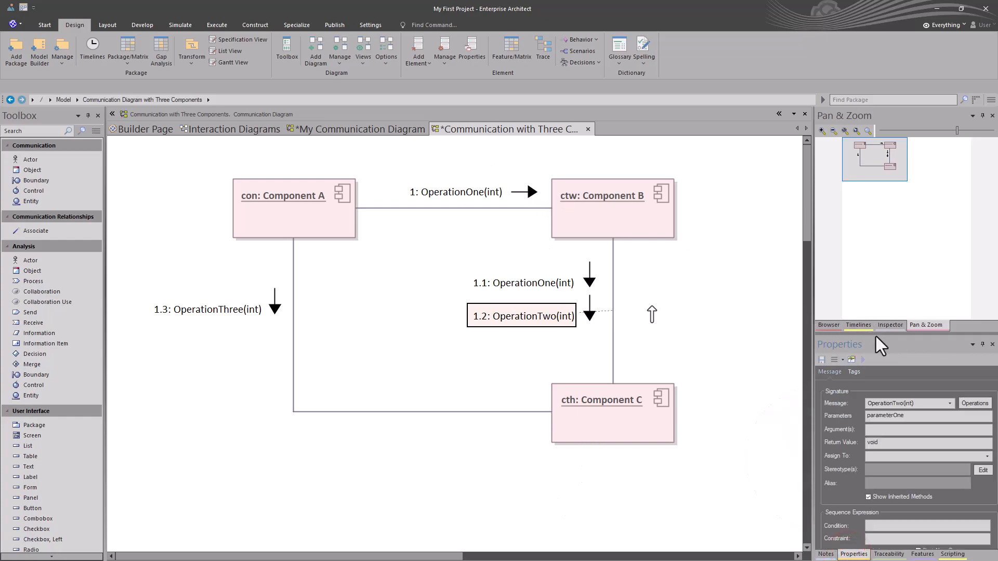
left_click_drag(875, 333, 847, 207)
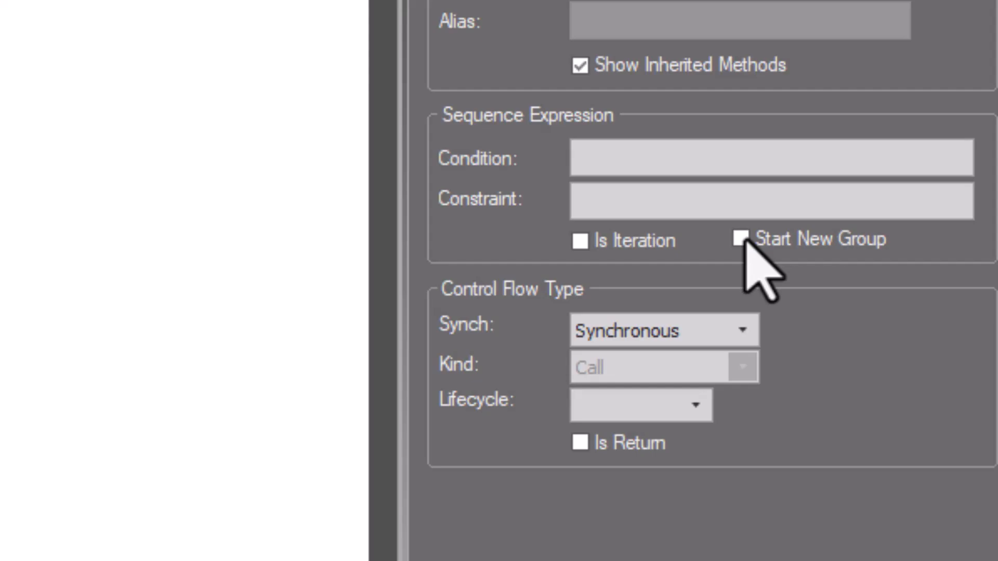
left_click(742, 239)
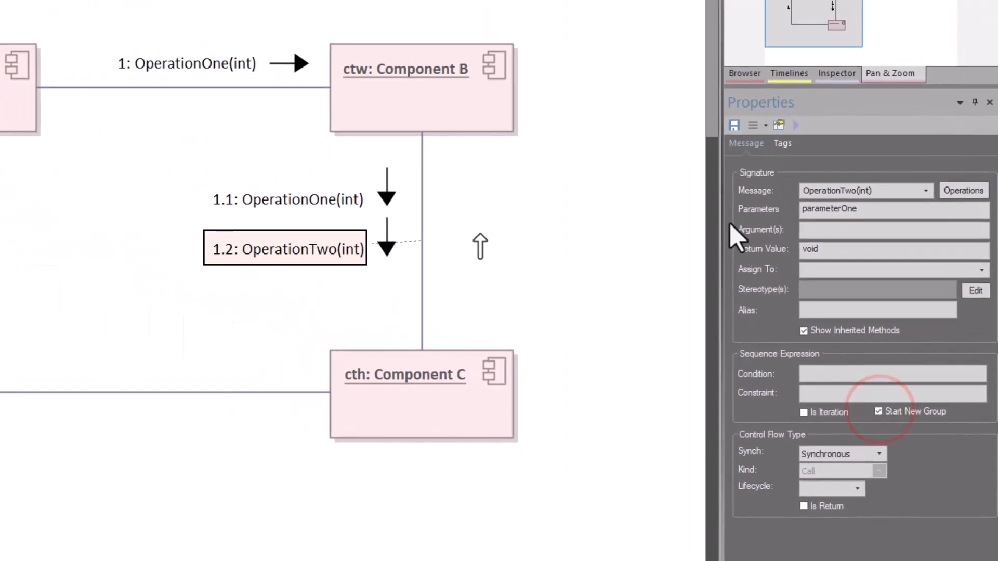
left_click(731, 124)
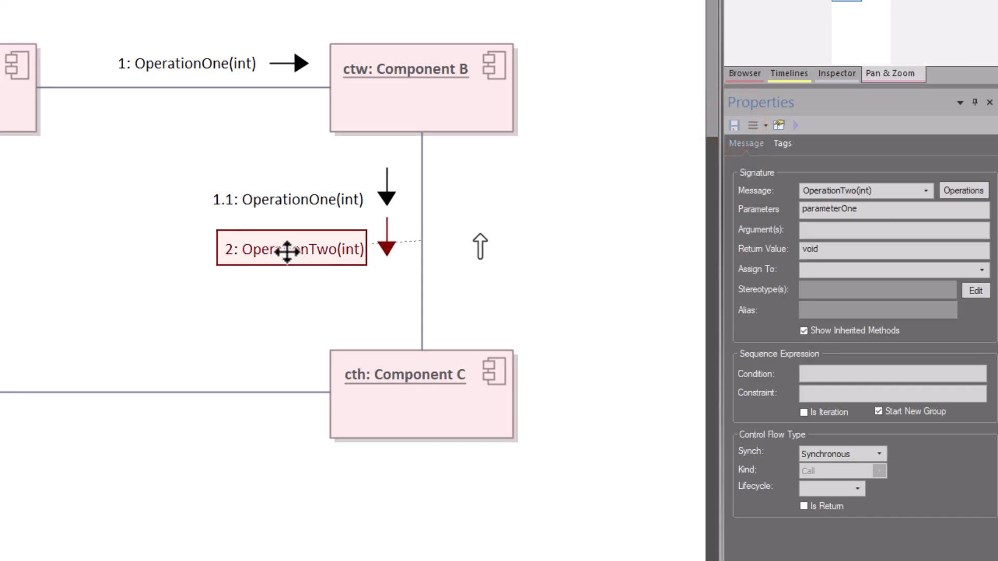
left_click(450, 92)
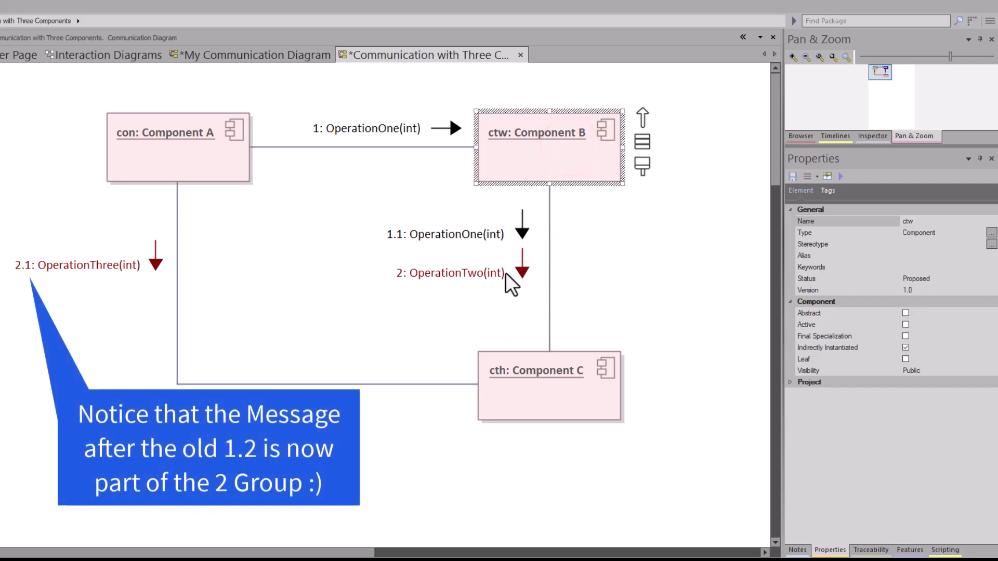
Add a message from cth: Component C to con: Component A on their association and place its label just above the lower horizontal line
left_click(526, 393)
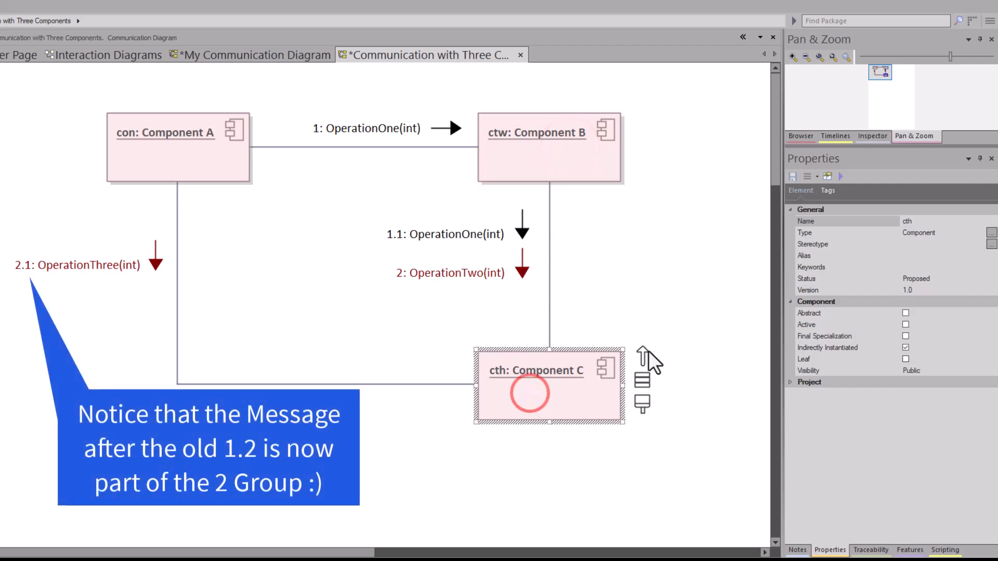
left_click_drag(644, 352, 597, 361)
left_click(304, 385)
right_click(304, 385)
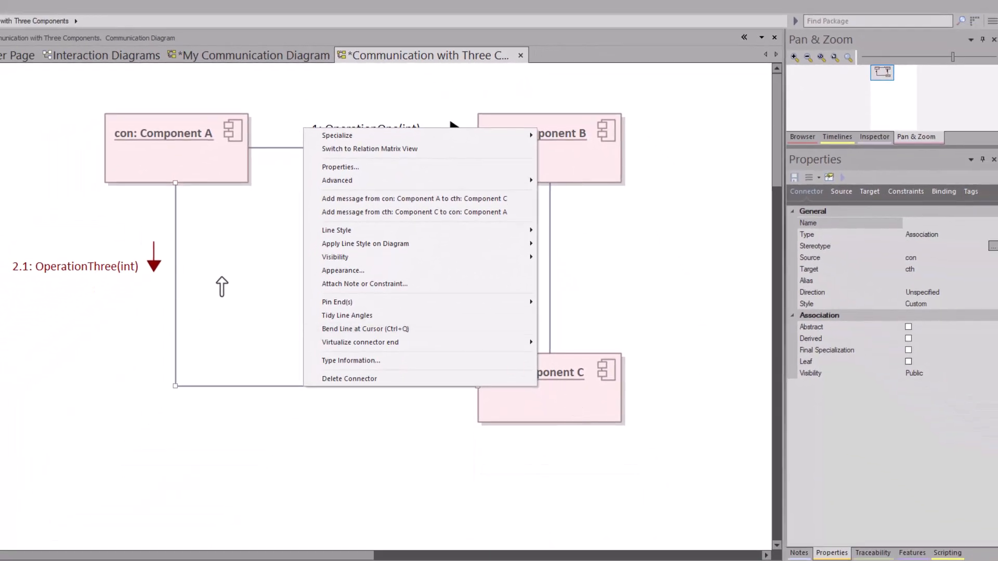
left_click(463, 214)
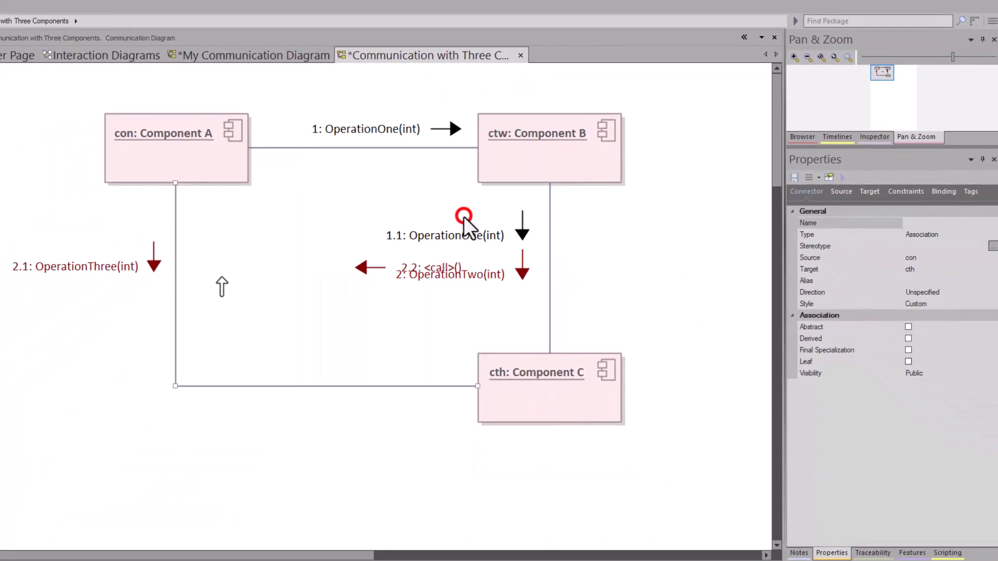
left_click_drag(425, 261, 341, 354)
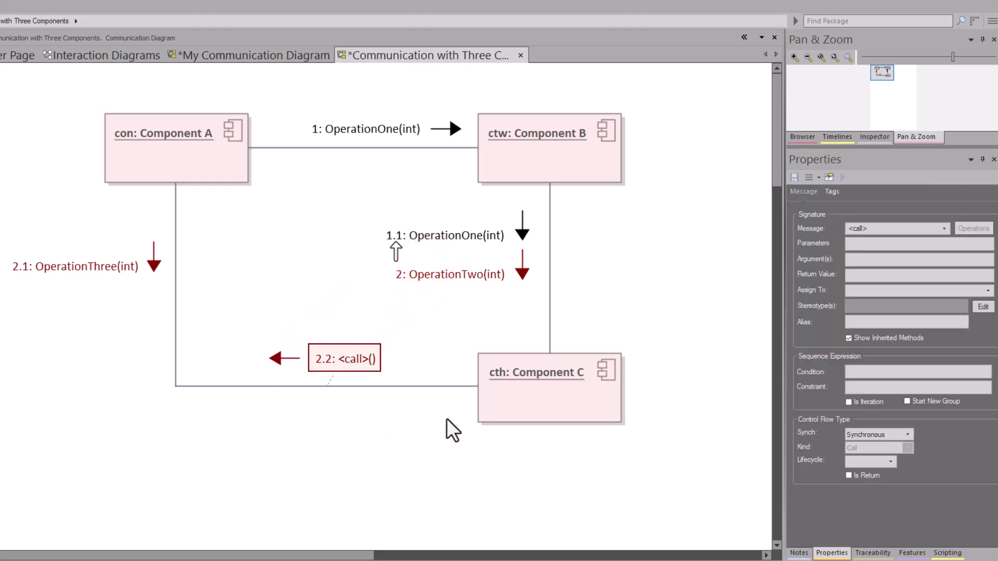
left_click(336, 439)
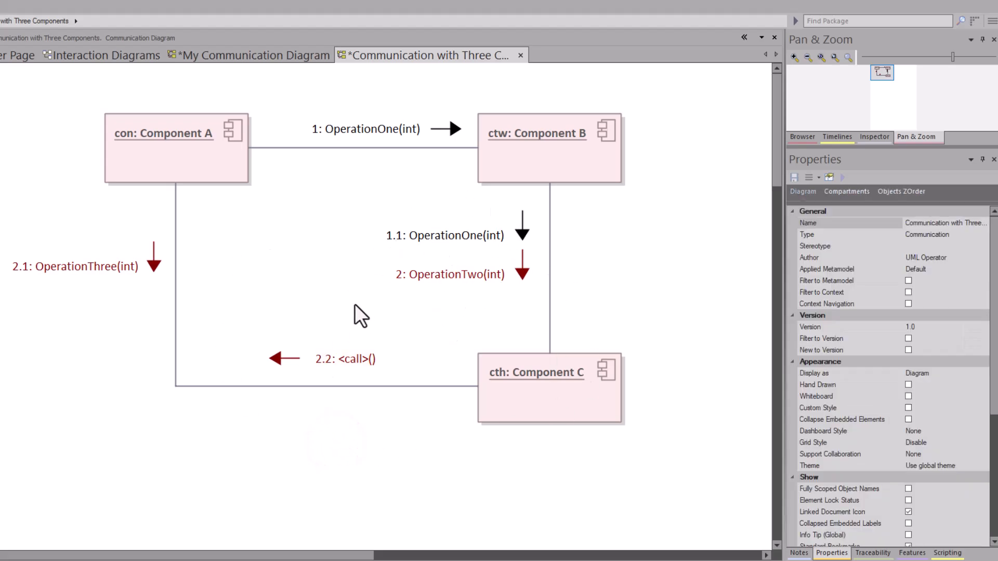
Resequence the communication messages so that the <call> message from Component C to Component A moves up to position 1.2
left_click(333, 359)
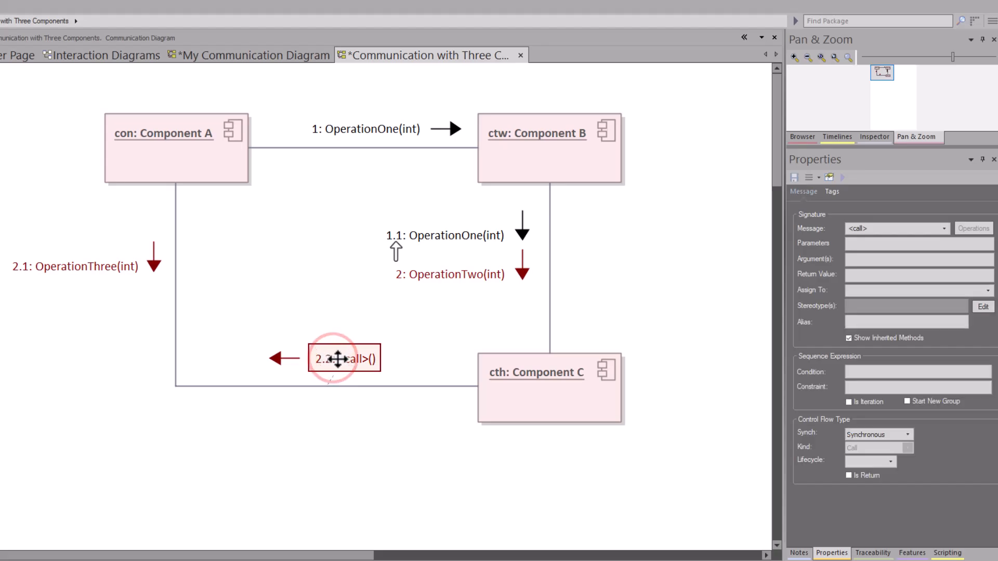
right_click(337, 359)
left_click(405, 445)
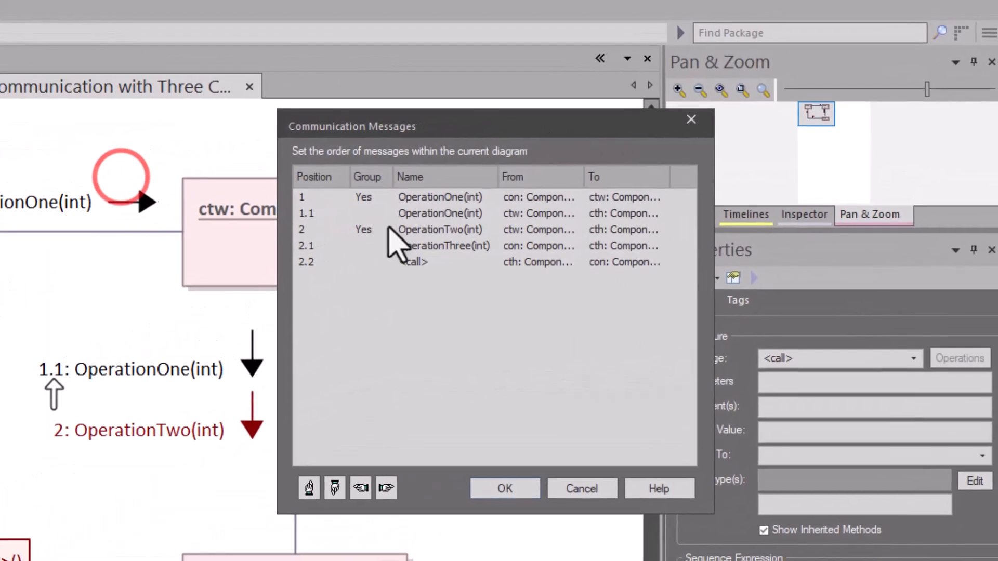
left_click(334, 155)
left_click(361, 231)
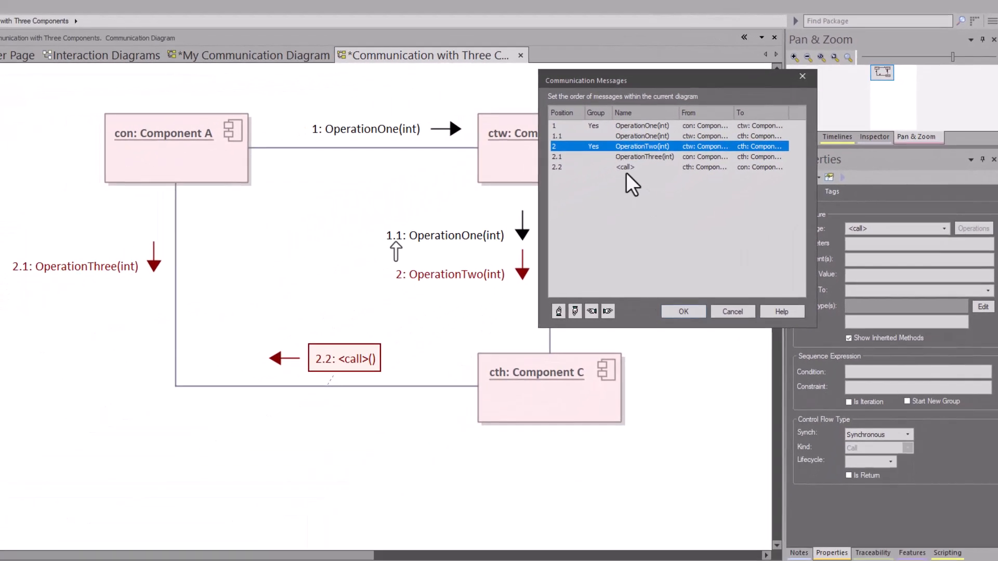
left_click(622, 169)
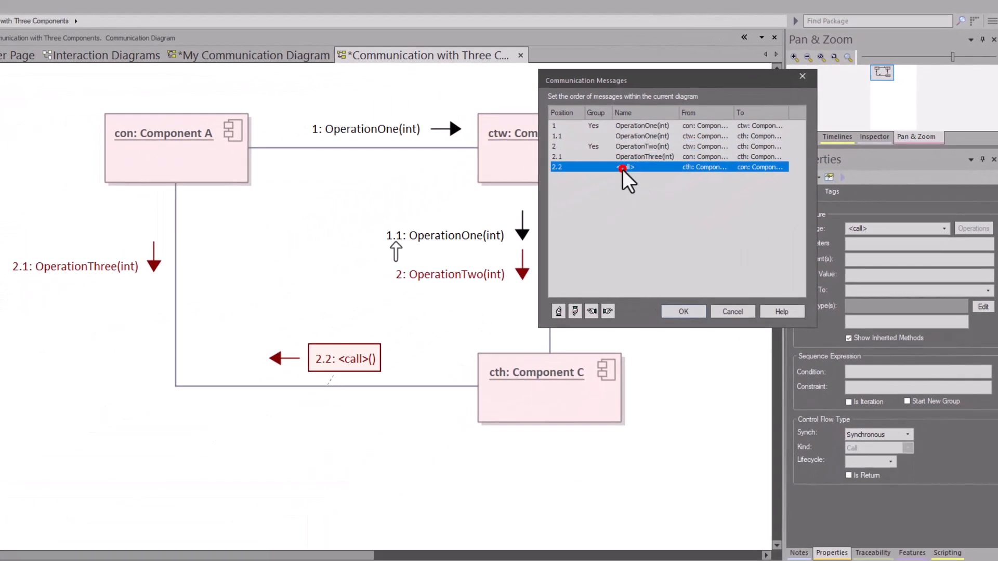
left_click(558, 312)
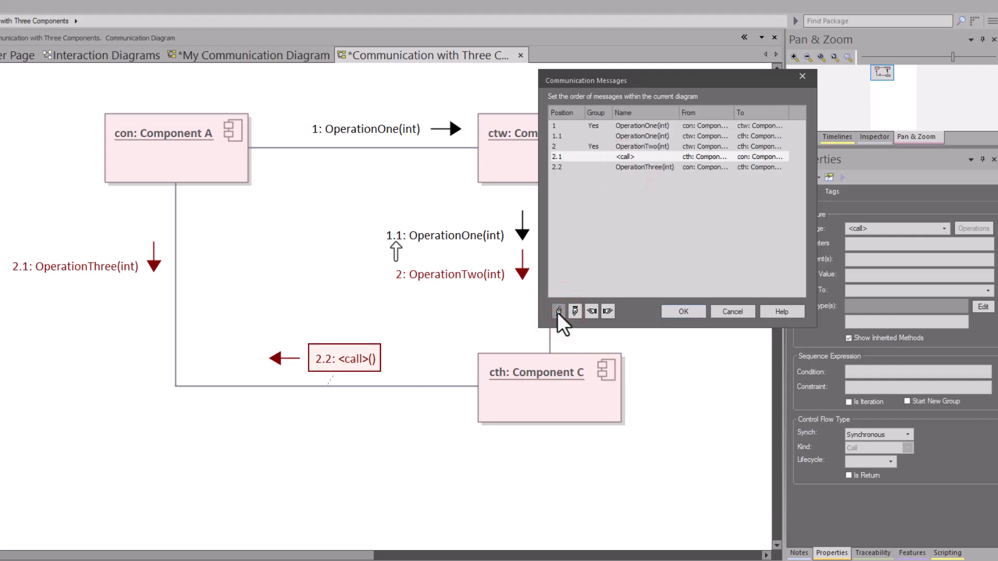
left_click(557, 312)
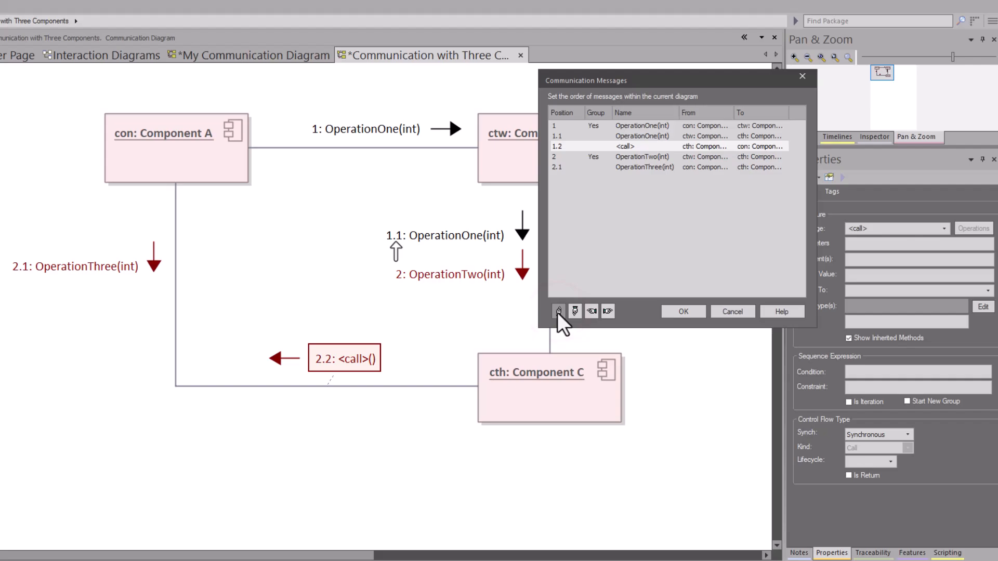
left_click(683, 311)
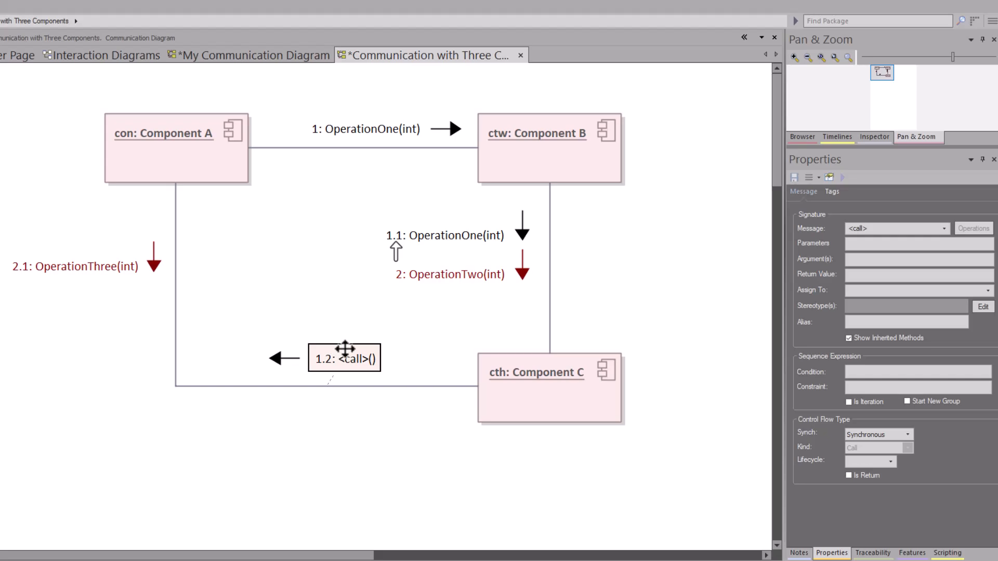
Reopen the communication message sequence from OperationThree(int) and move that message up to position 1.3, ahead of OperationTwo(int)
left_click(63, 266)
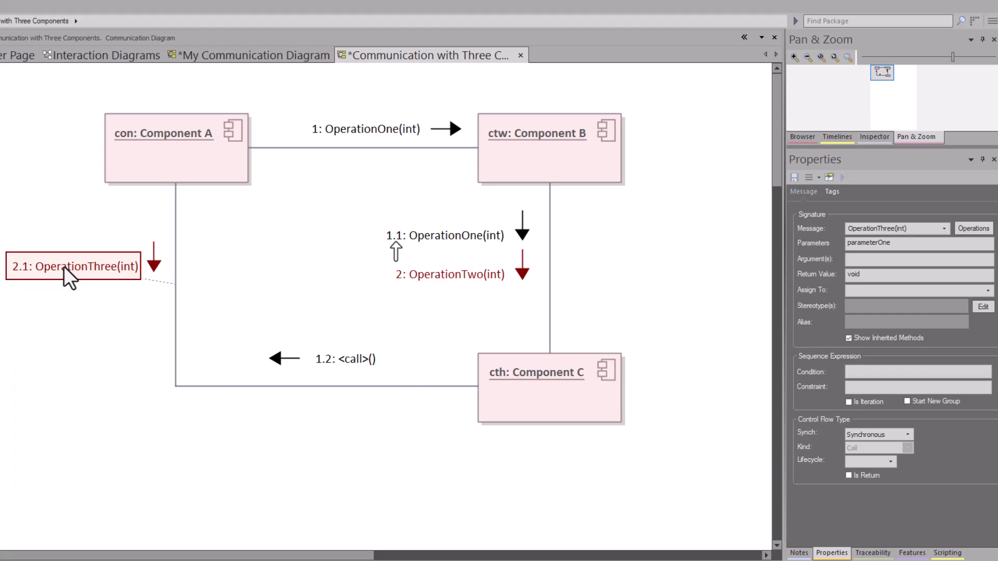
right_click(63, 266)
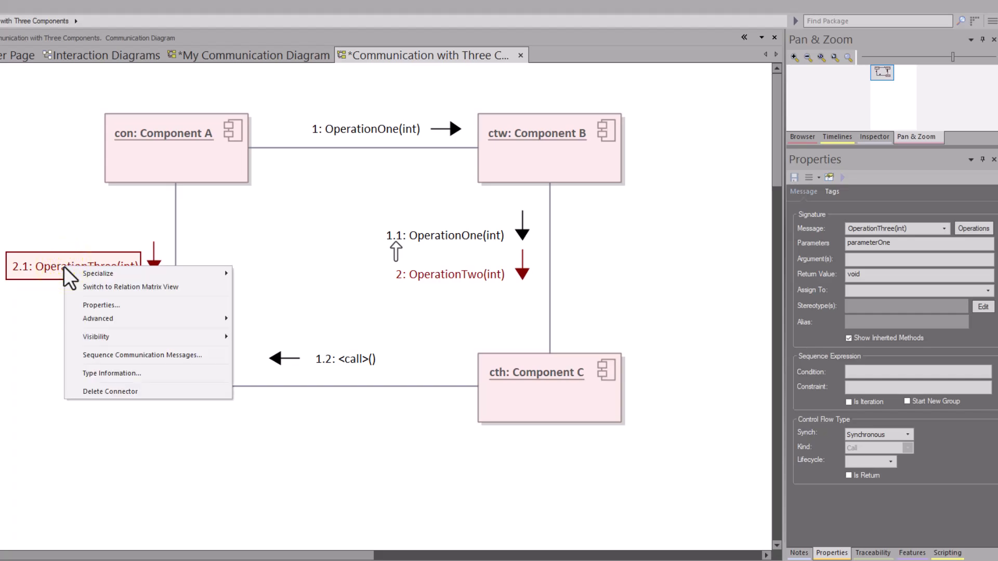
left_click(129, 355)
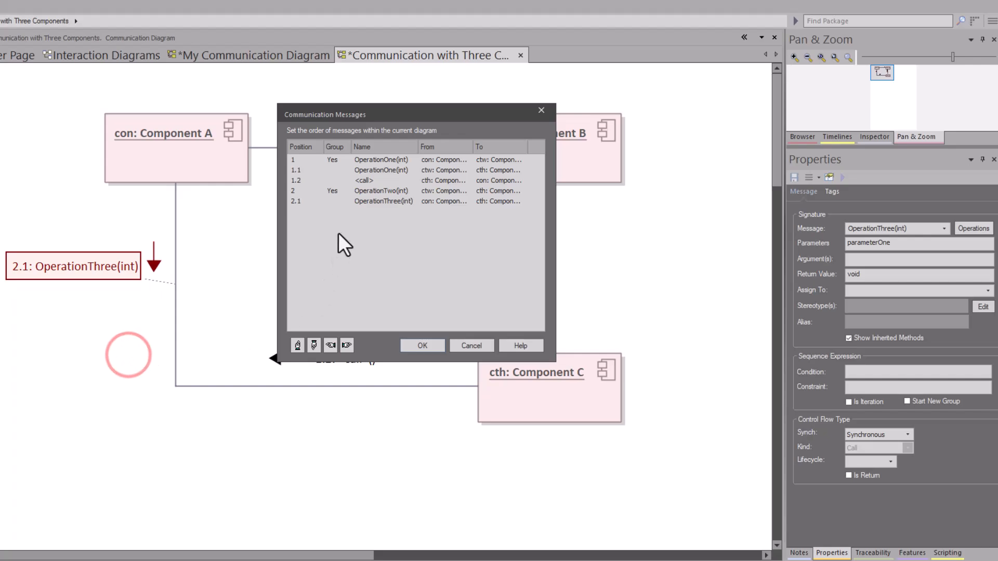
left_click(293, 205)
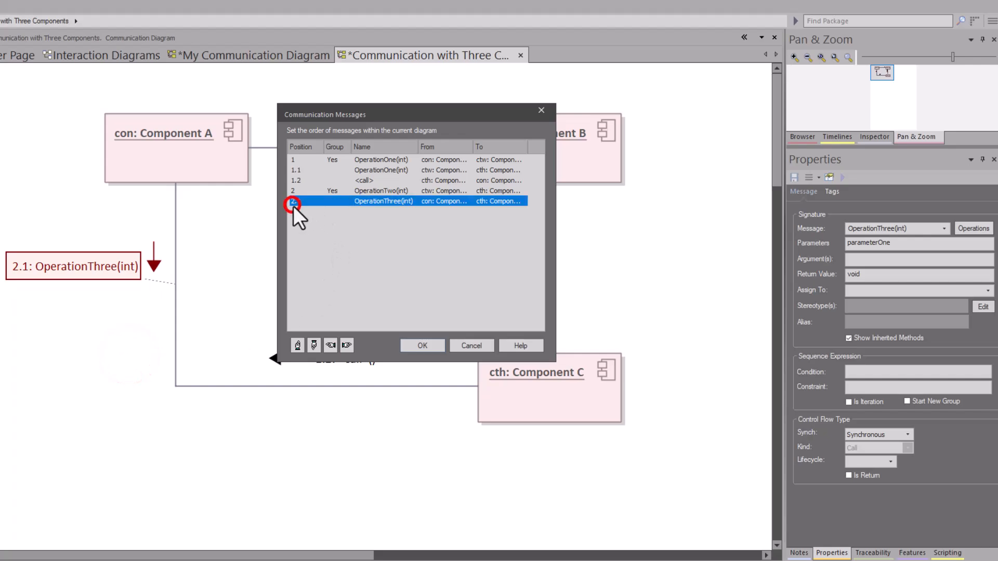
left_click(297, 345)
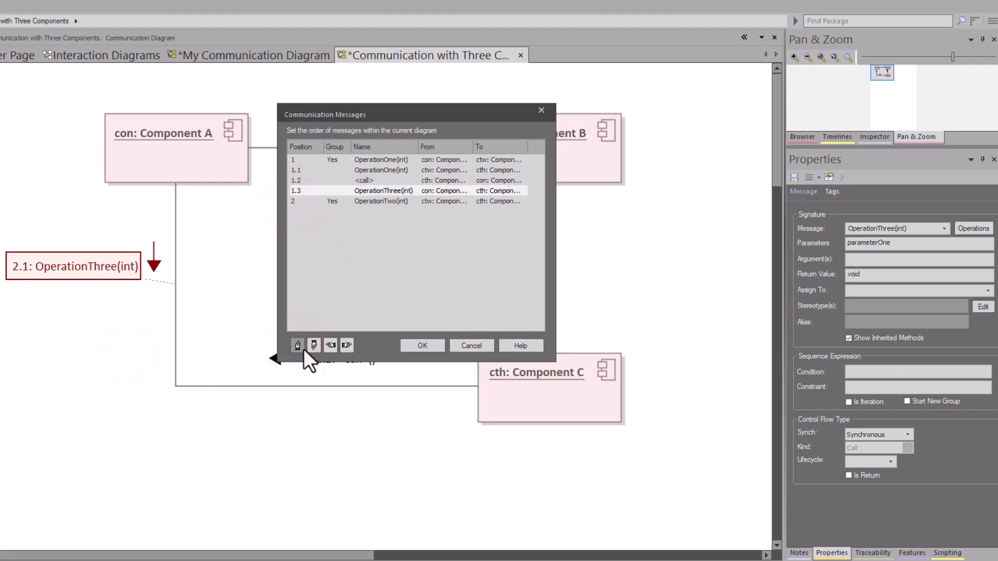
left_click(432, 343)
left_click(220, 434)
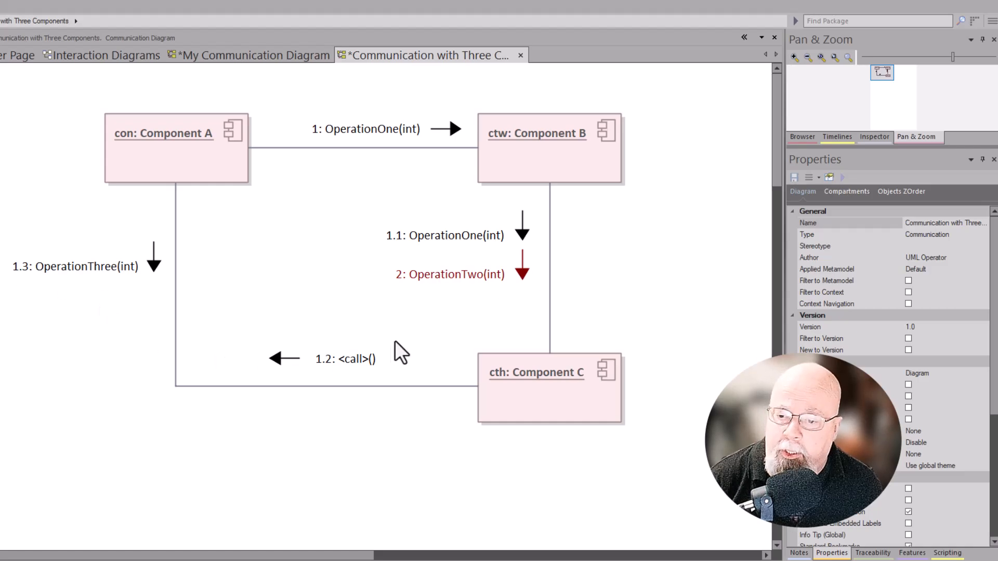
Turn off Start New Group for the OperationTwo(int) message between Components B and C and save the message
left_click(476, 276)
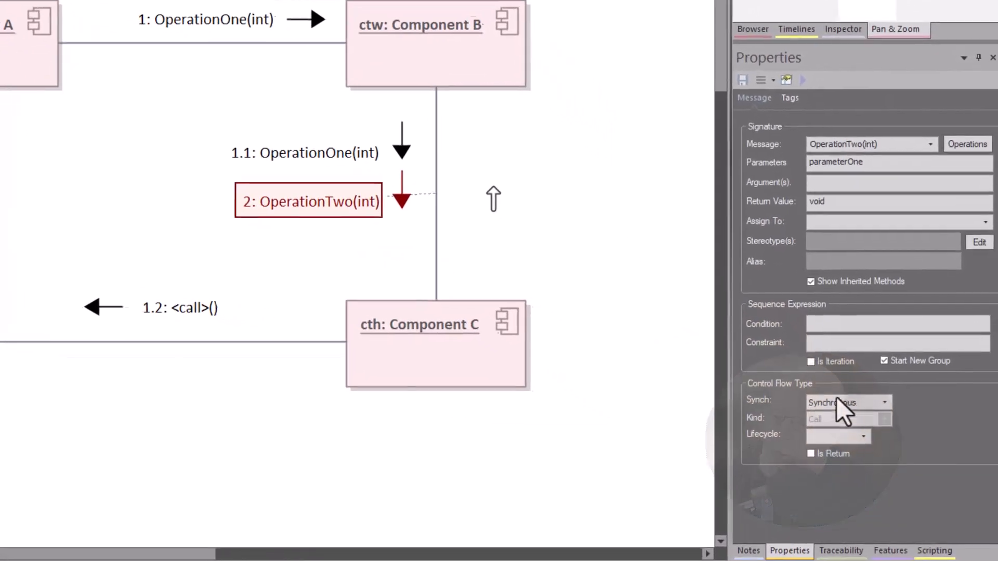
left_click(926, 358)
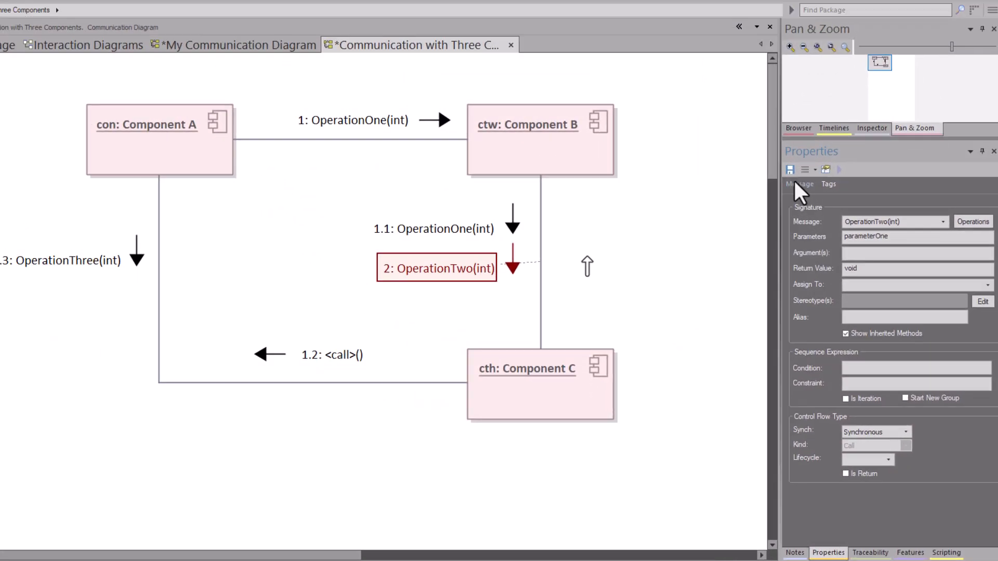
left_click(726, 48)
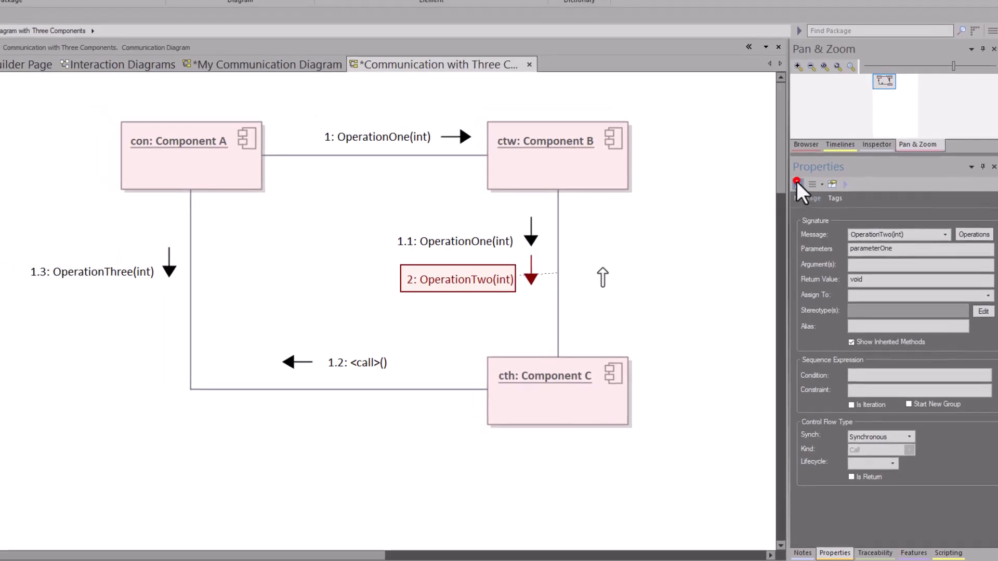